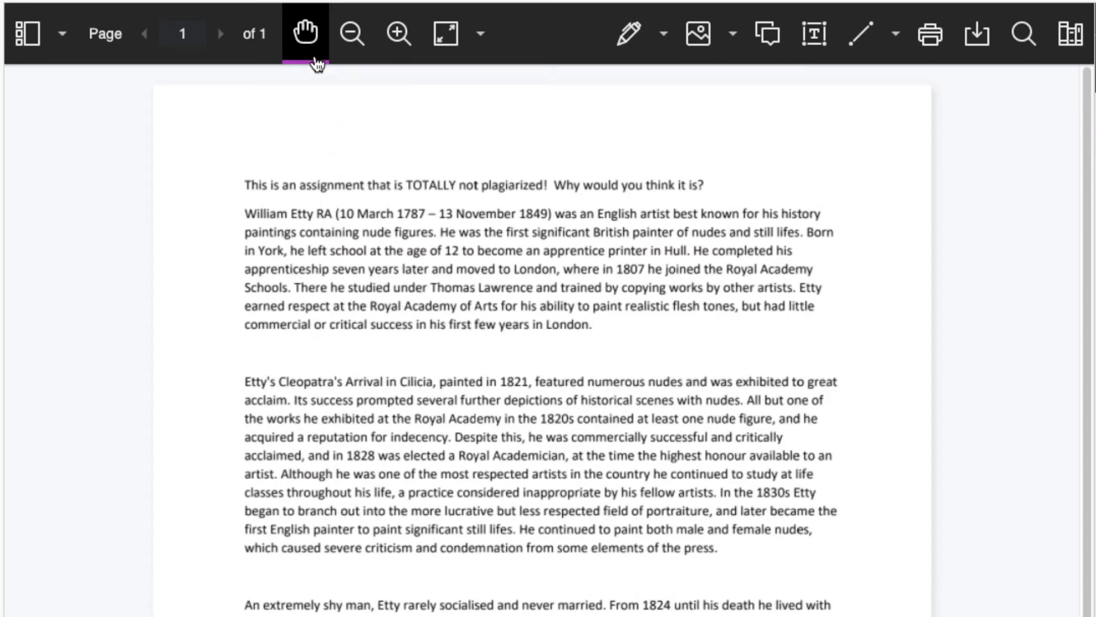
# Step: Zoom in on the assignment document and back out to the original magnification
pyautogui.click(398, 34)
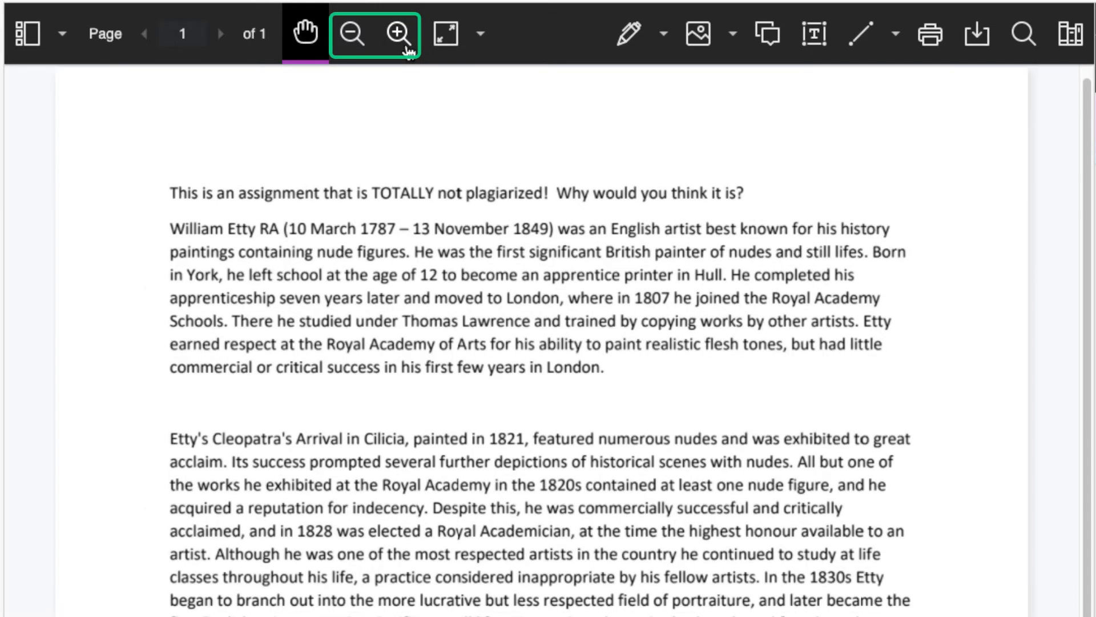
pyautogui.click(380, 40)
pyautogui.click(351, 35)
pyautogui.click(351, 36)
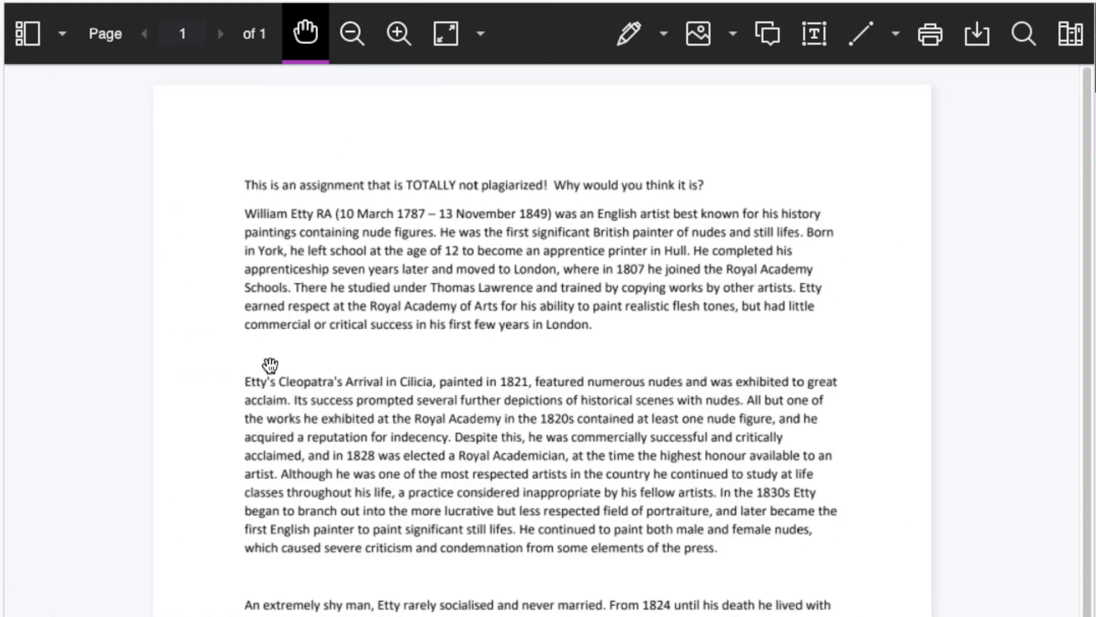
# Step: Try the Fit Page and Fit Width views of the document and finish with Best Fit
pyautogui.click(481, 52)
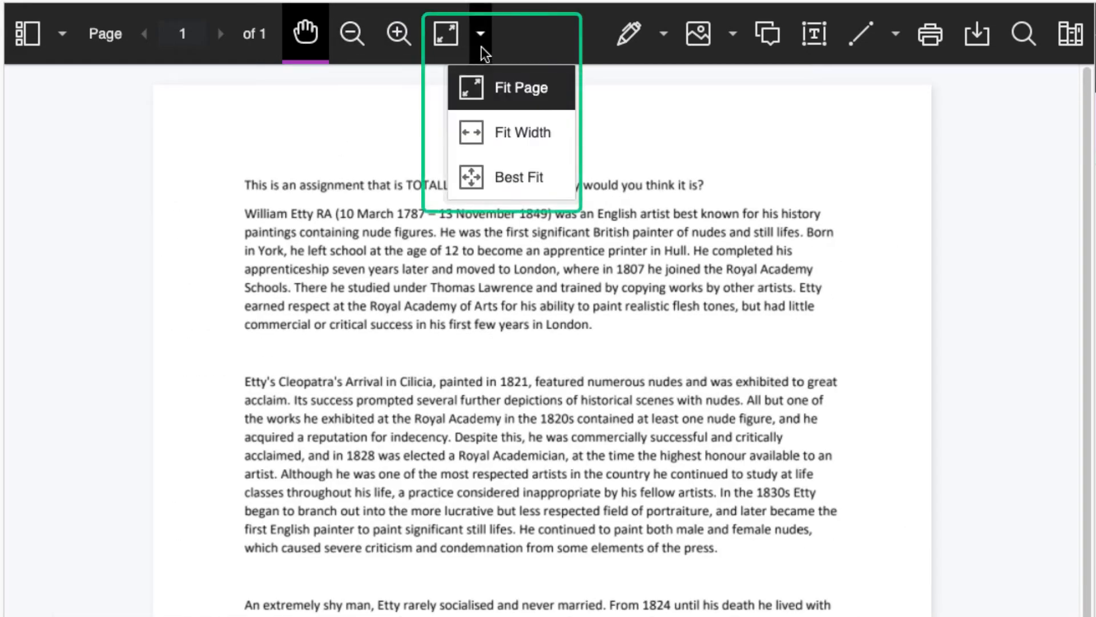
pyautogui.click(477, 86)
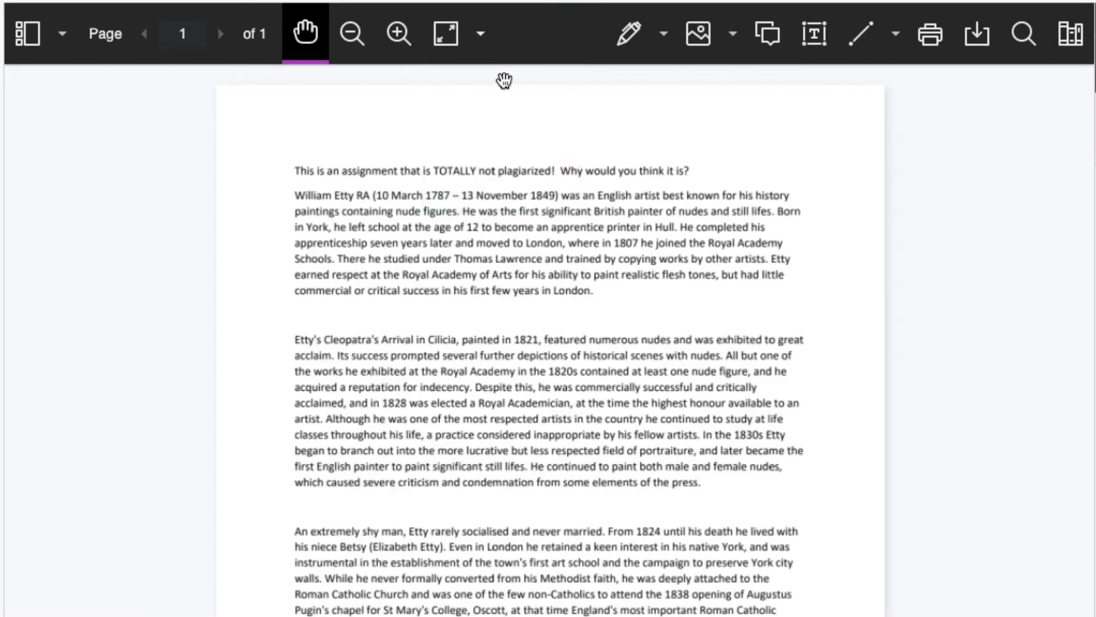
pyautogui.click(481, 35)
pyautogui.click(514, 128)
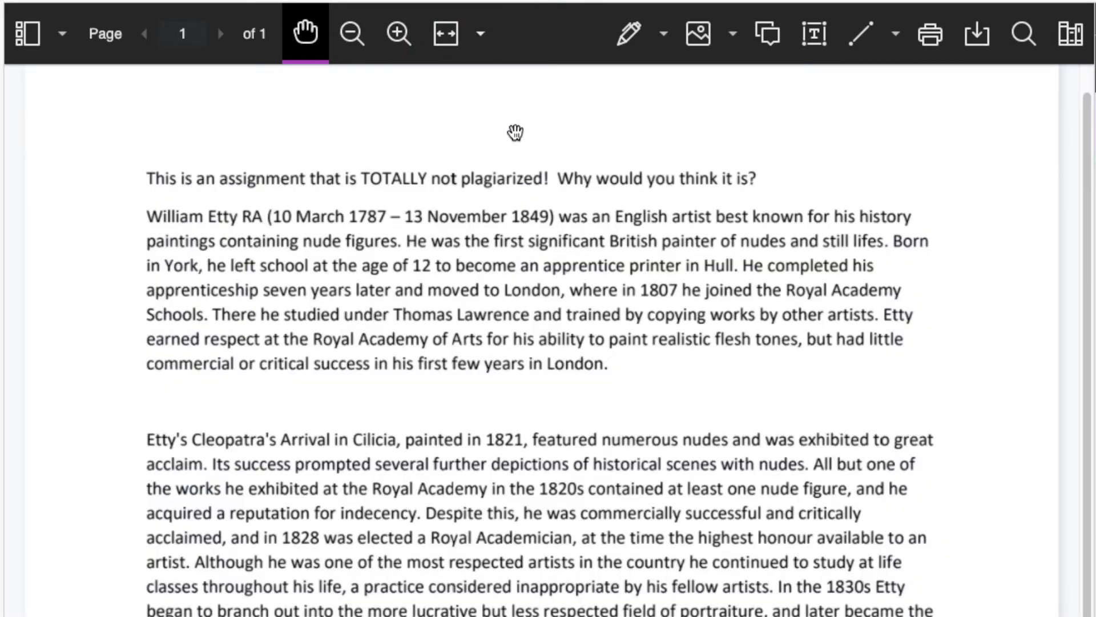
pyautogui.click(481, 35)
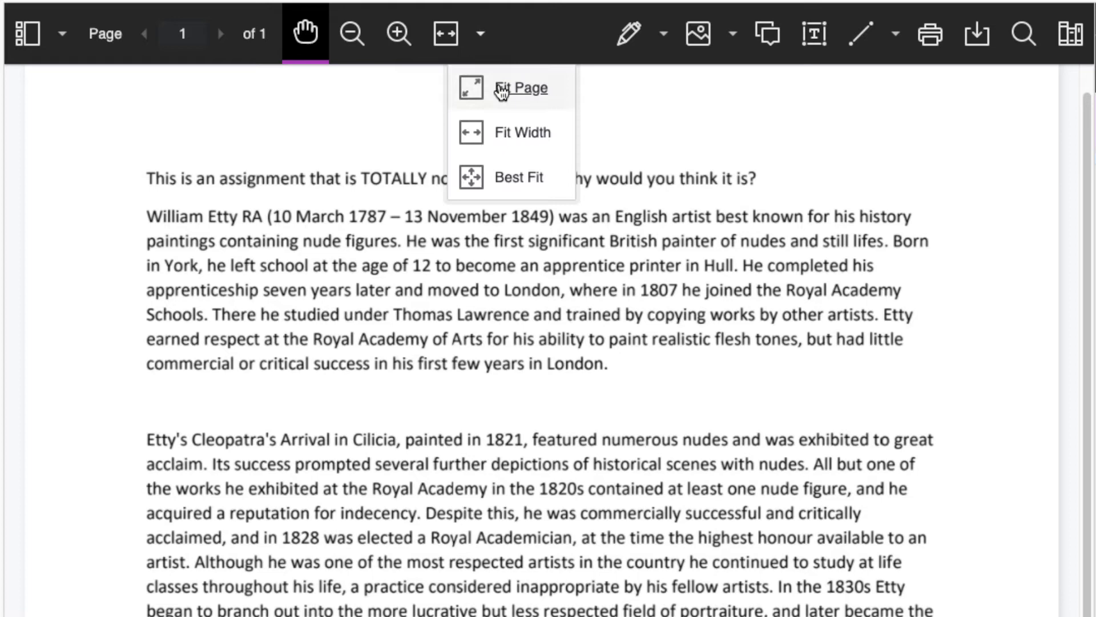
pyautogui.click(520, 178)
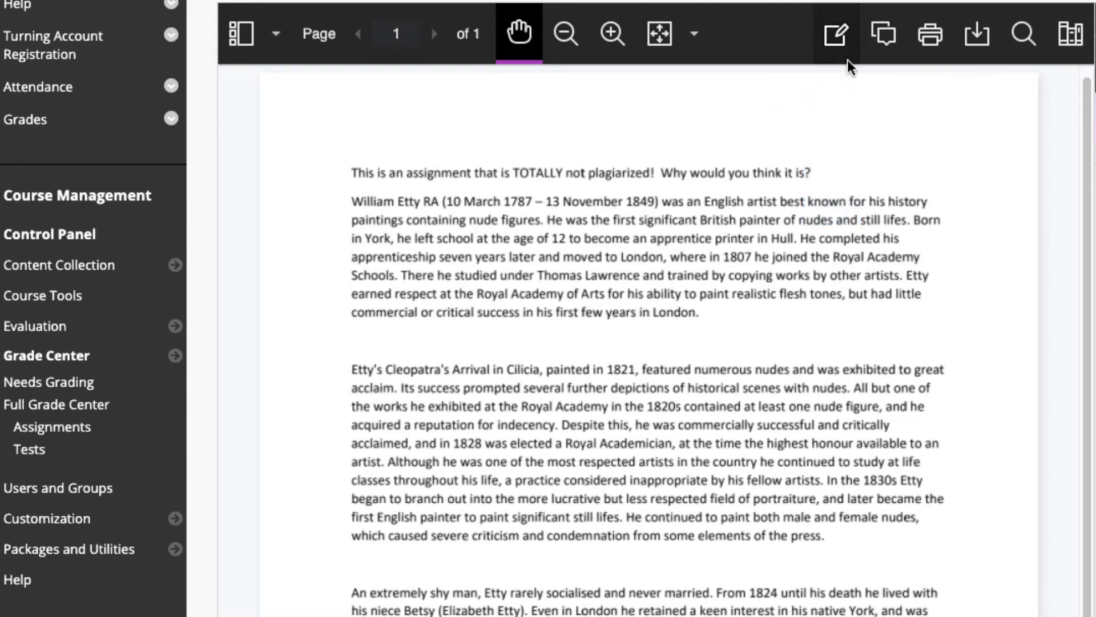
# Step: Widen the document viewer so that the full set of annotation tools fits
pyautogui.click(849, 63)
pyautogui.click(240, 34)
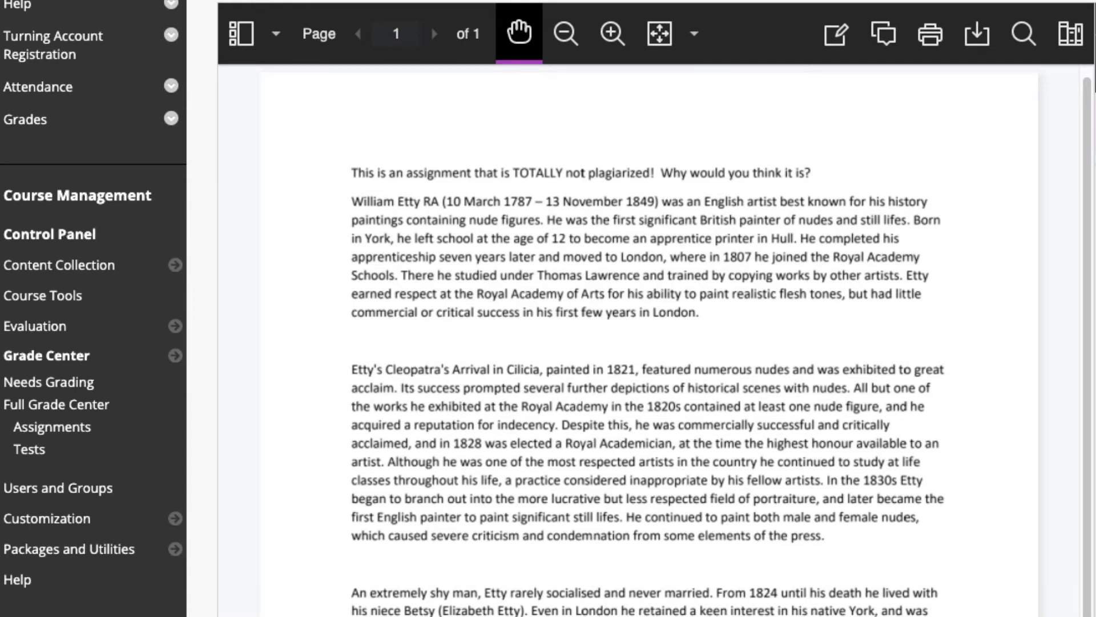
pyautogui.moveTo(1059, 309); pyautogui.dragTo(1095, 309)
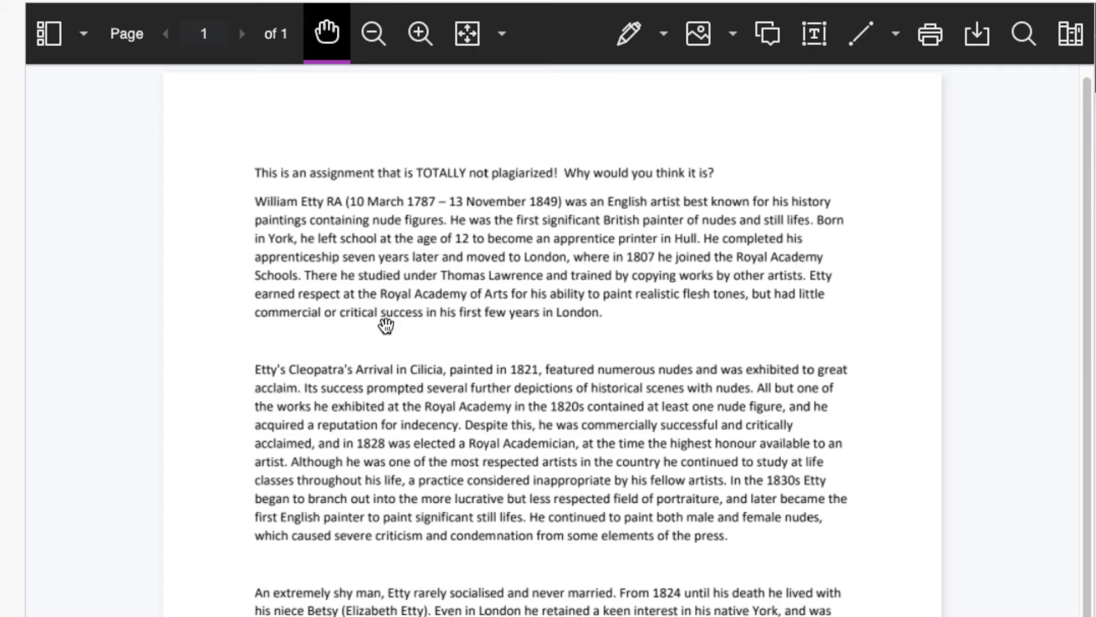
# Step: Turn off panning, highlight "Etty's Cleopatra's Arrival in Cilicia," in yellow and strike through "numerous nudes" in the second paragraph
pyautogui.click(327, 33)
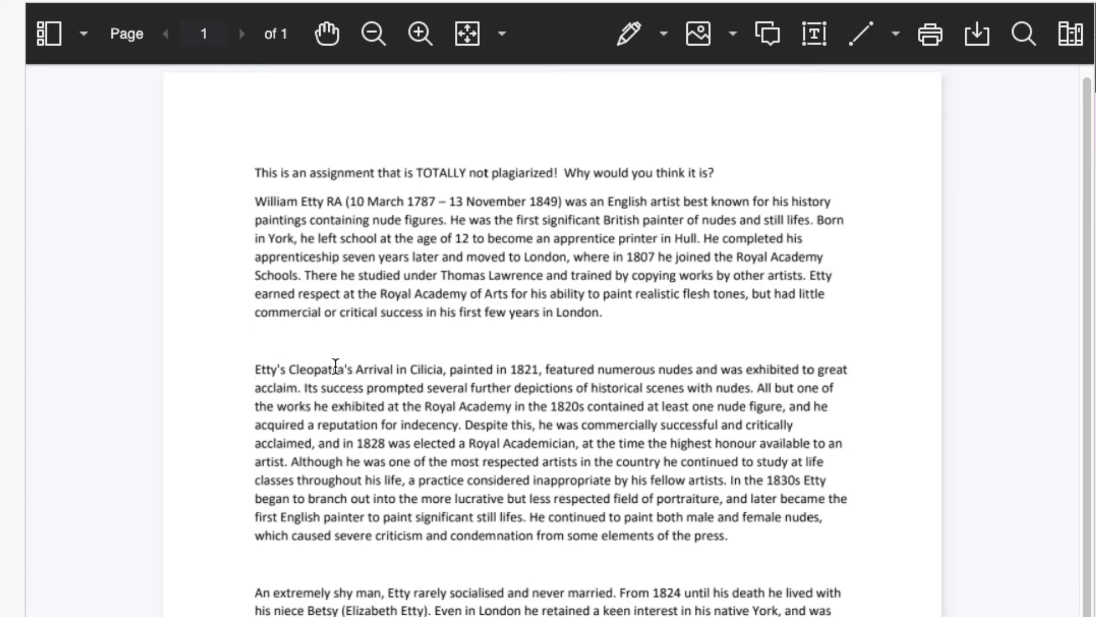
pyautogui.moveTo(255, 370)
pyautogui.mouseDown()
pyautogui.moveTo(480, 381)
pyautogui.moveTo(446, 370)
pyautogui.mouseUp()
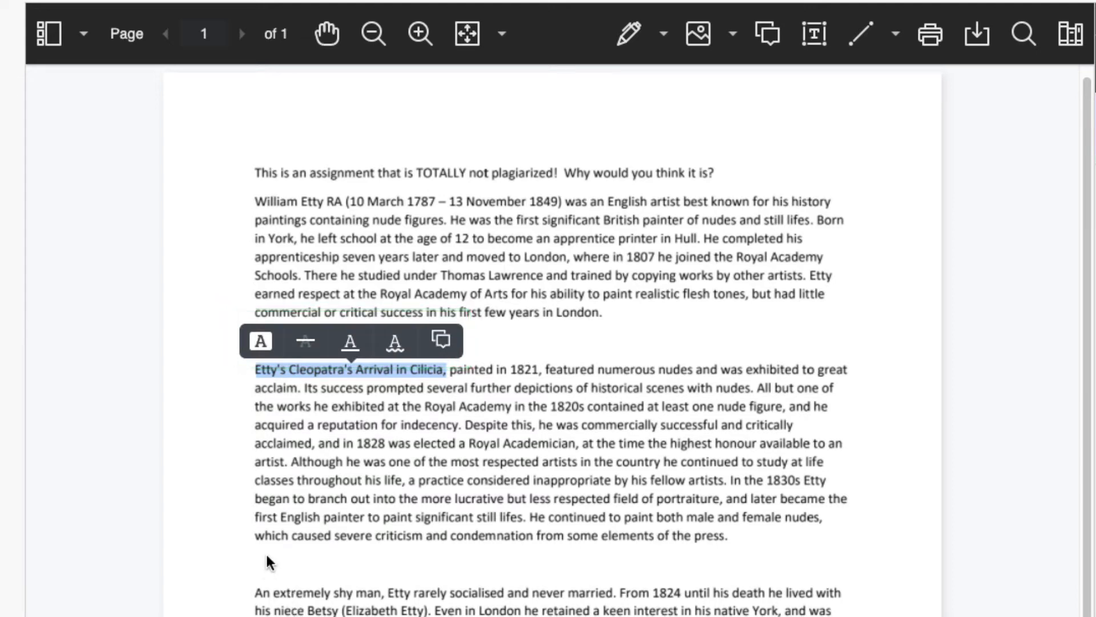
pyautogui.click(263, 350)
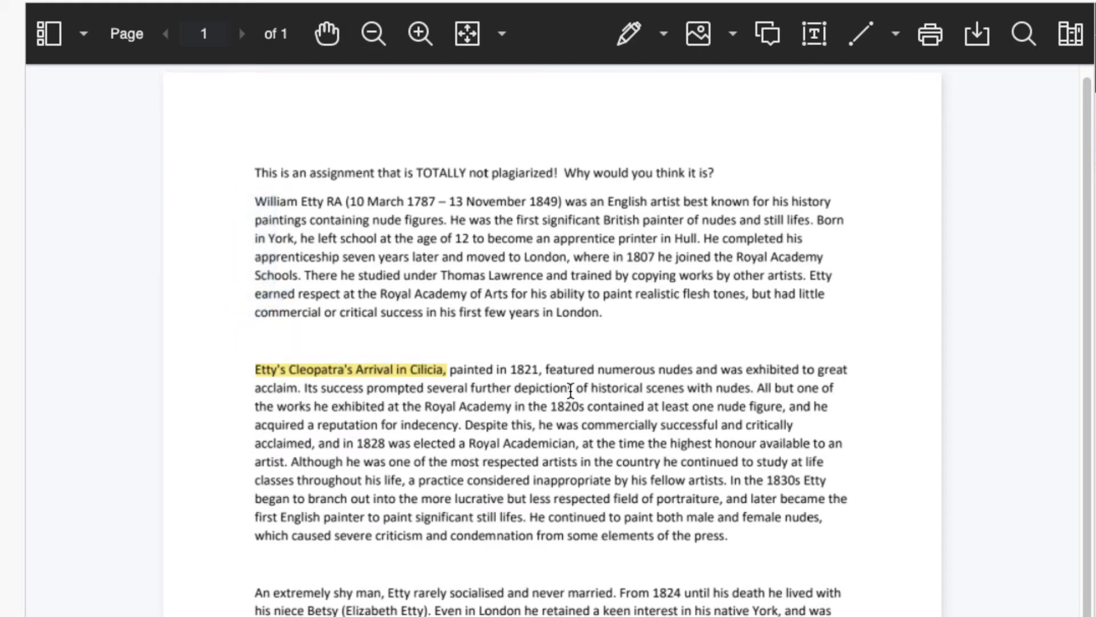
pyautogui.moveTo(599, 370); pyautogui.dragTo(693, 368)
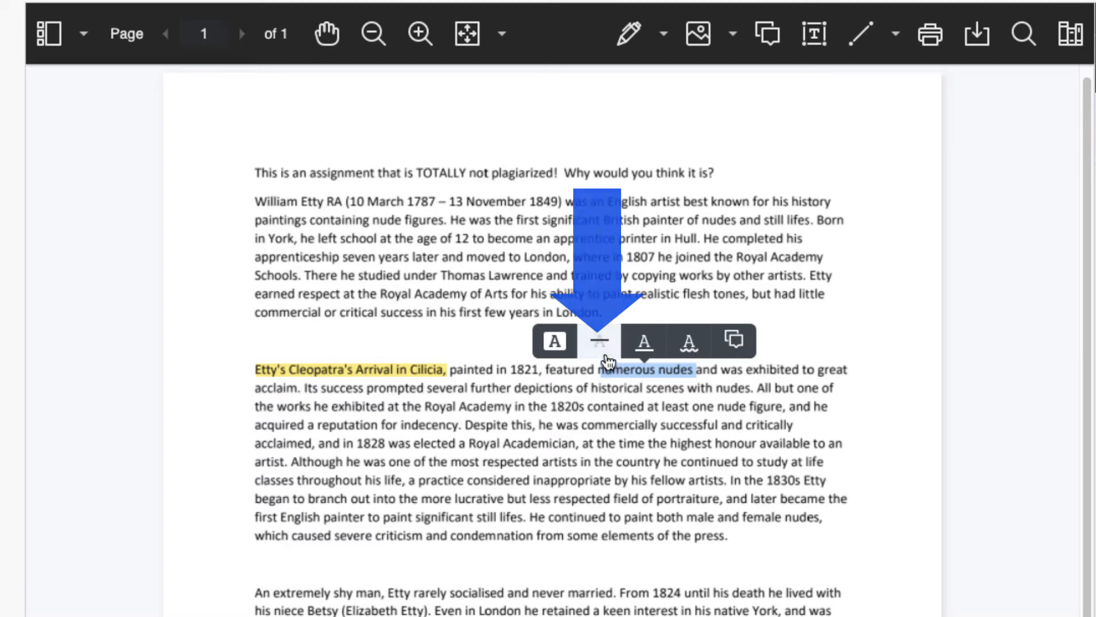
pyautogui.click(605, 354)
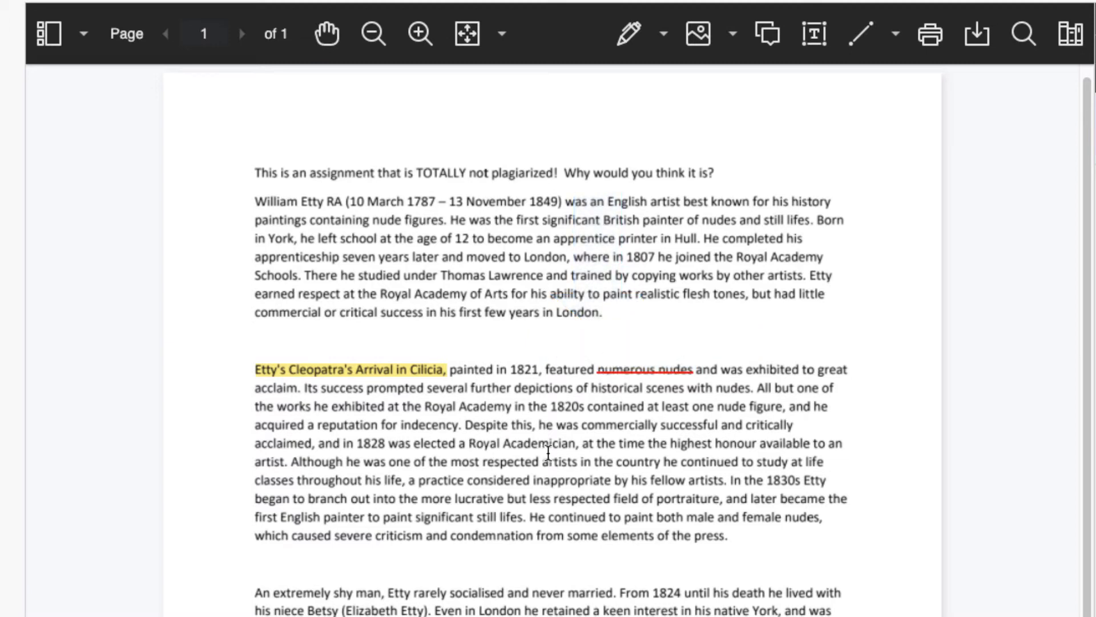
# Step: Underline "Royal Academician" and add a squiggly underline to "honour available" in the second paragraph
pyautogui.moveTo(470, 444); pyautogui.dragTo(575, 445)
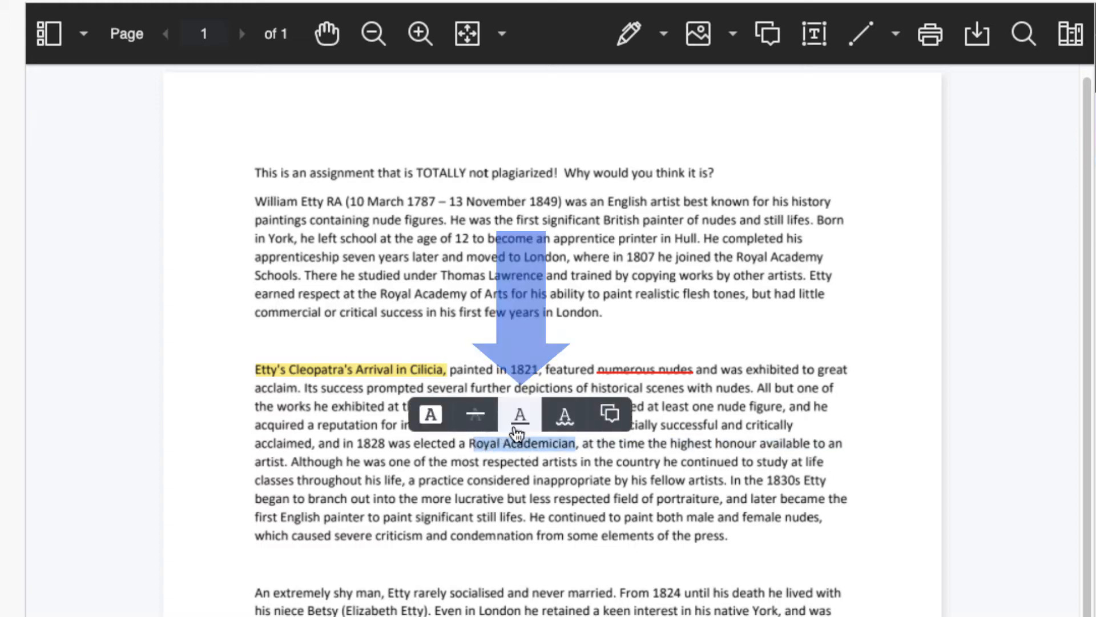
pyautogui.click(515, 423)
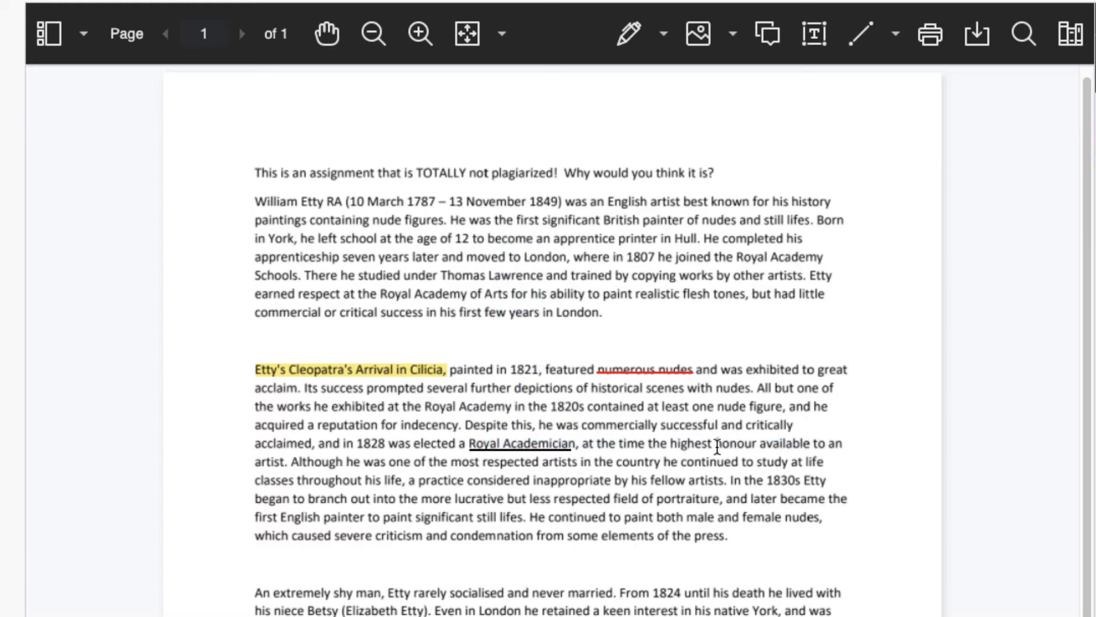
pyautogui.moveTo(717, 446); pyautogui.dragTo(810, 445)
pyautogui.click(812, 425)
# Step: Attach the comment "This looks like Wikipedia" to the artist's name and dates at the start of the first paragraph
pyautogui.moveTo(256, 202); pyautogui.dragTo(562, 203)
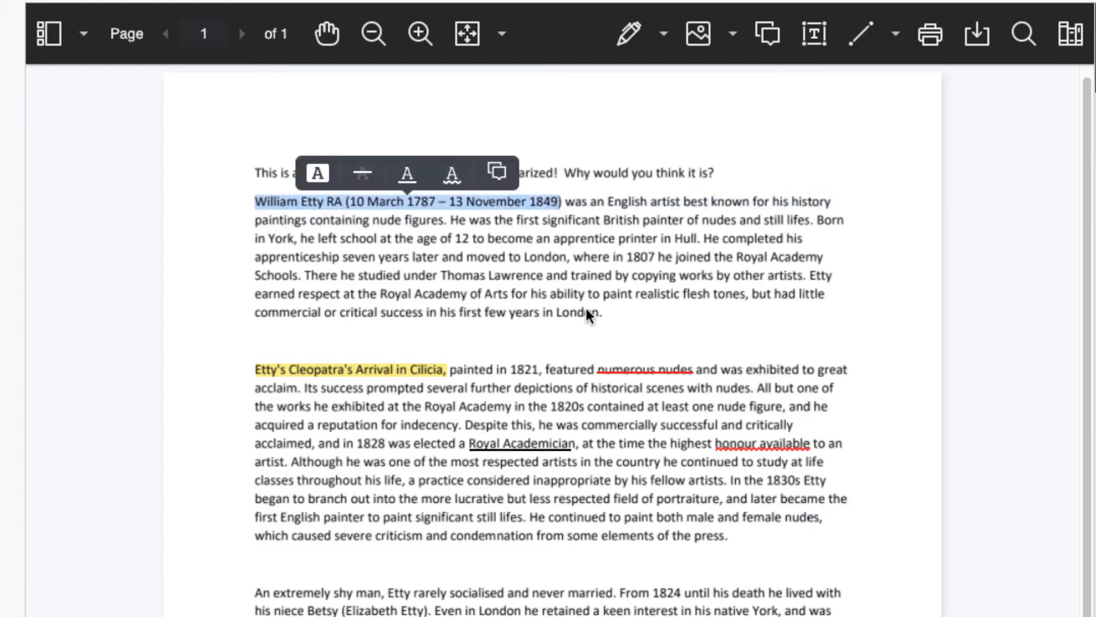
pyautogui.click(499, 192)
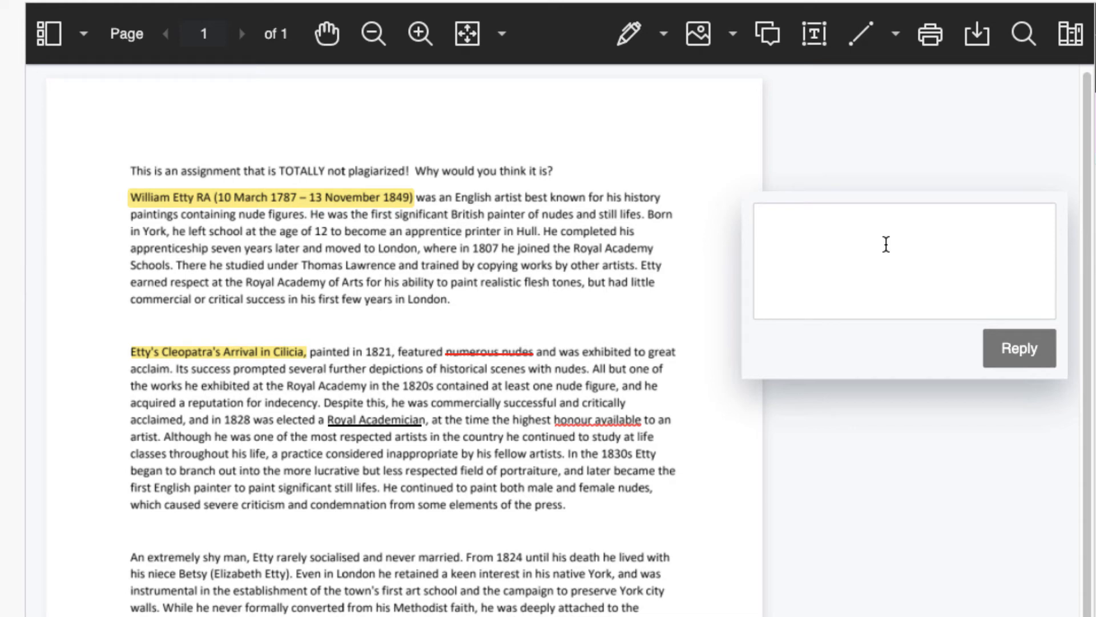
pyautogui.write('This looks like Wikipedia')
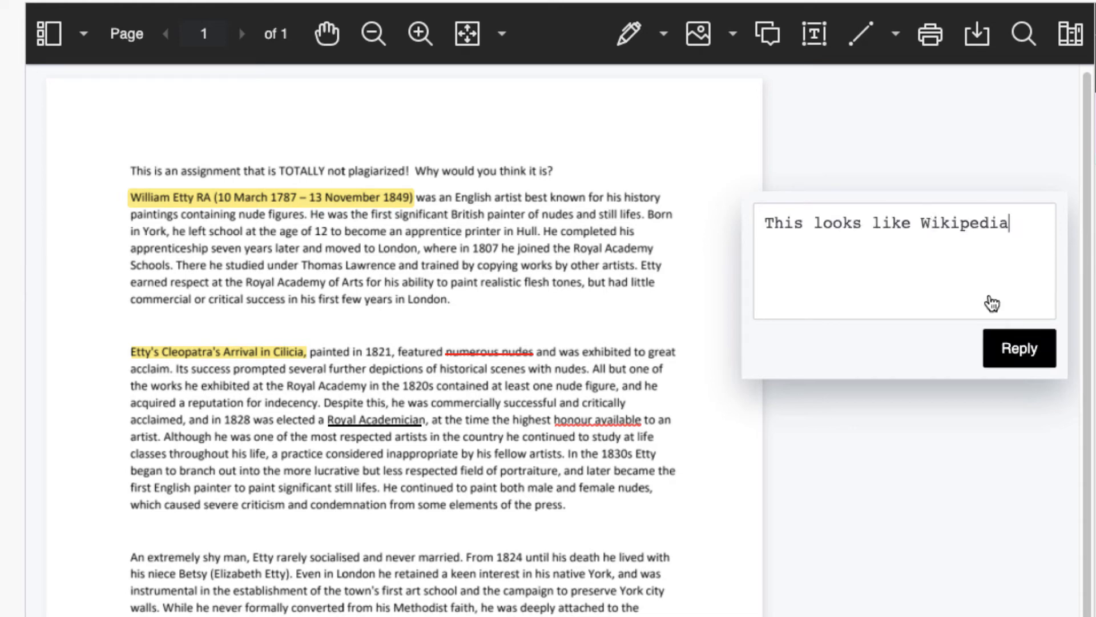
pyautogui.click(1007, 350)
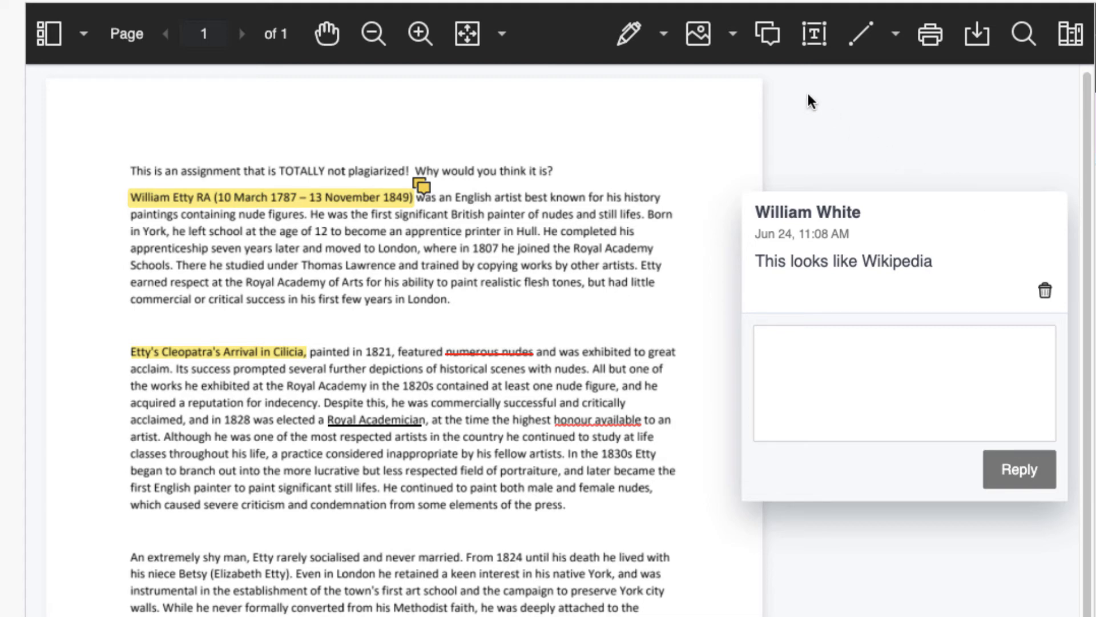
# Step: Place a point comment reading "Another comment" in the blank space below the second paragraph
pyautogui.click(768, 34)
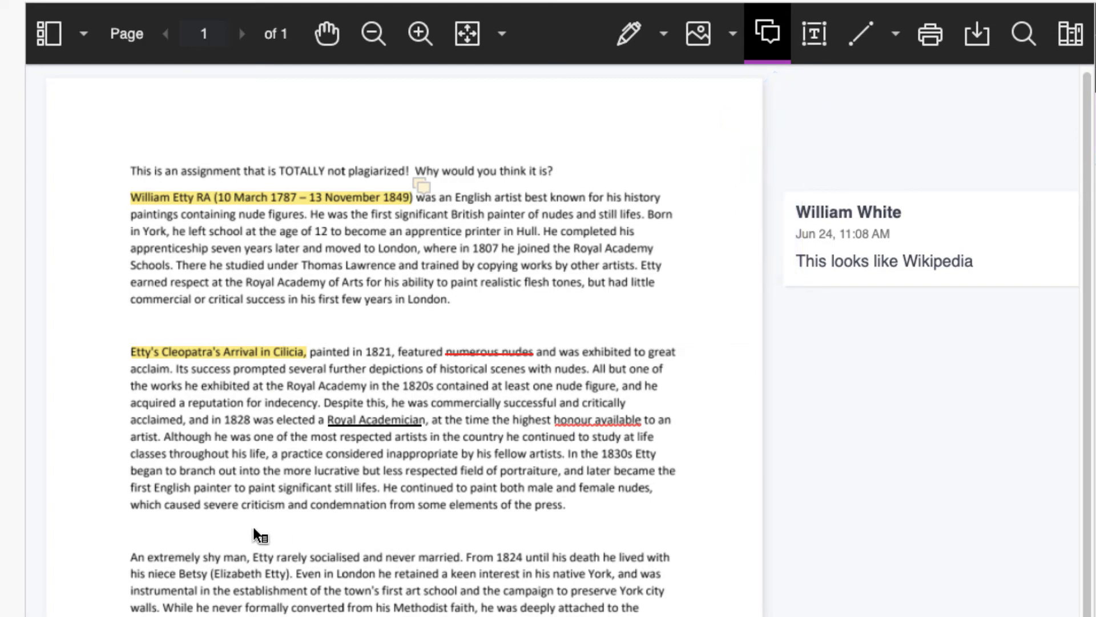
pyautogui.click(219, 525)
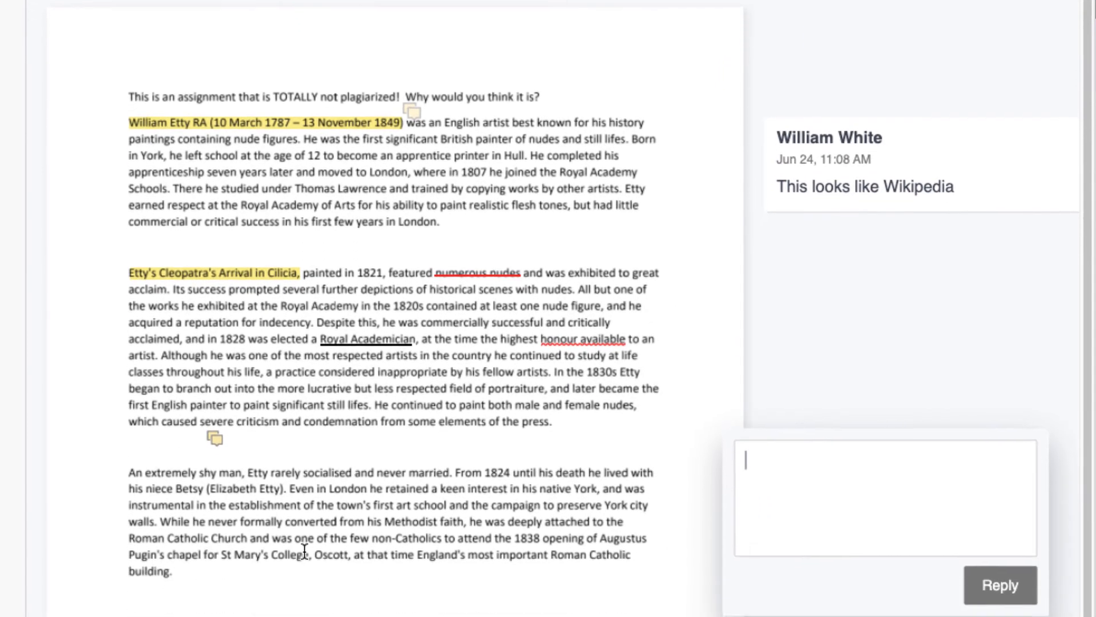
pyautogui.write('Another comment')
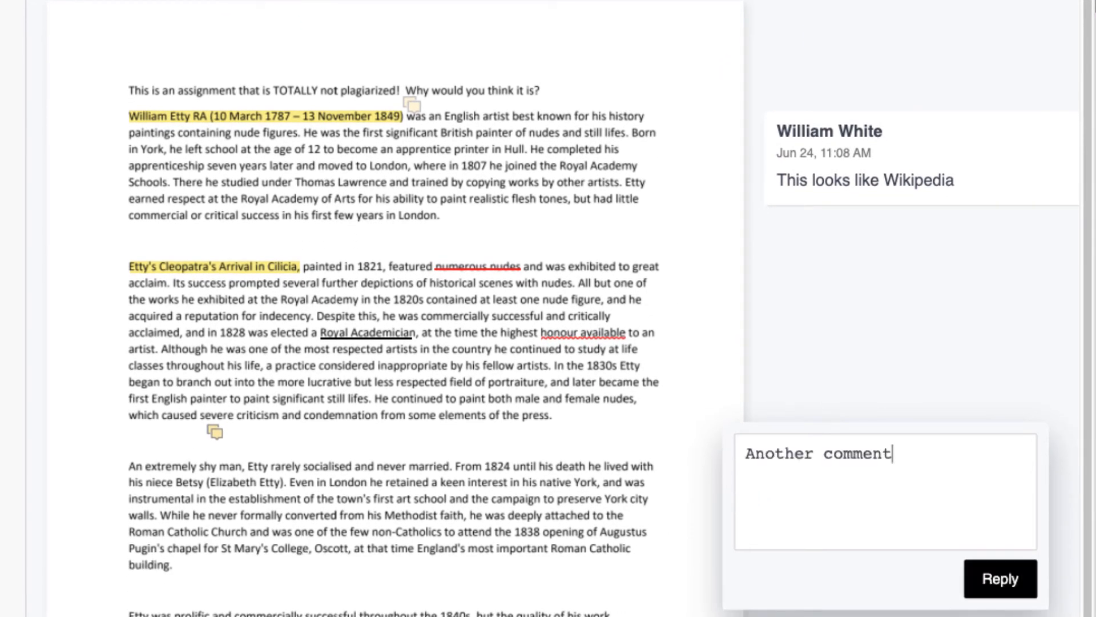
pyautogui.click(1000, 579)
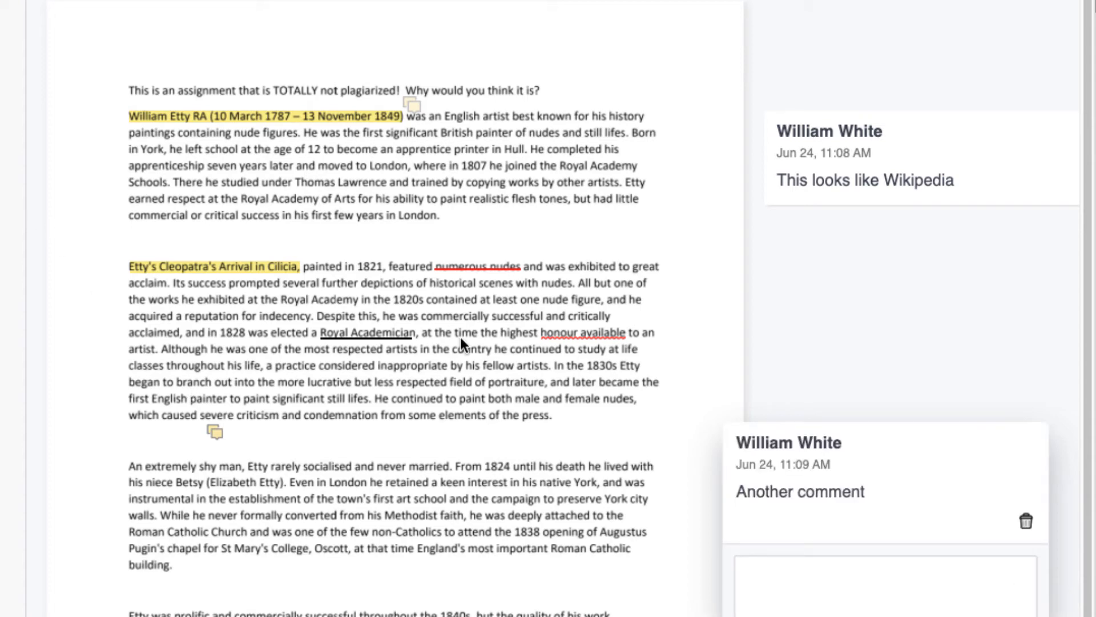
pyautogui.click(709, 298)
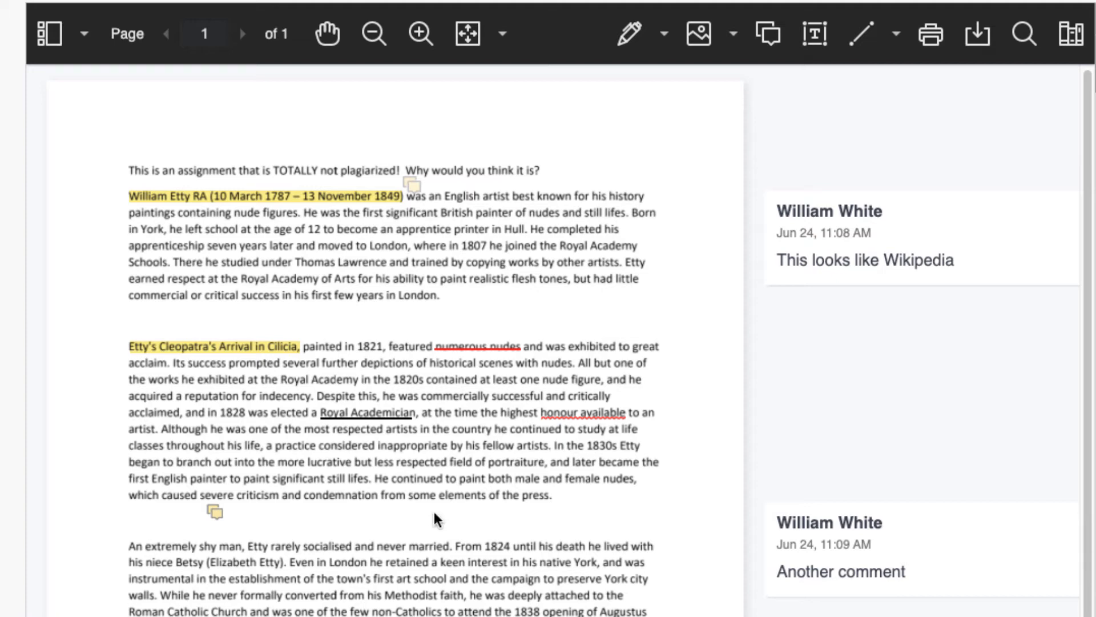
# Step: Place a small blue dot just after the word "TOTALLY" in the opening line with the Drawing tool
pyautogui.click(665, 47)
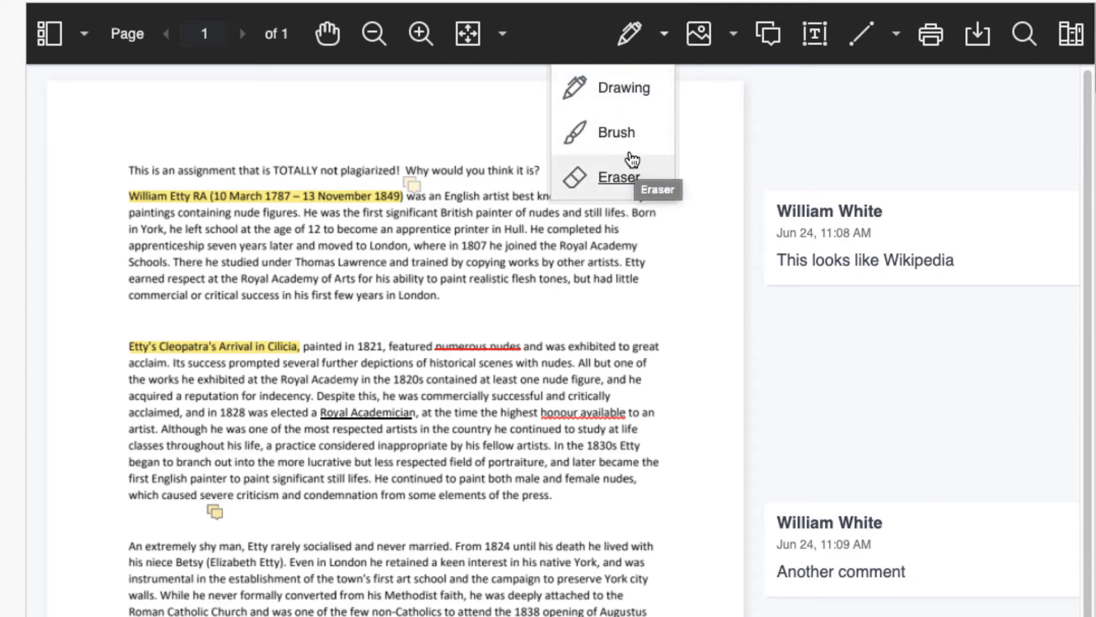
pyautogui.click(793, 117)
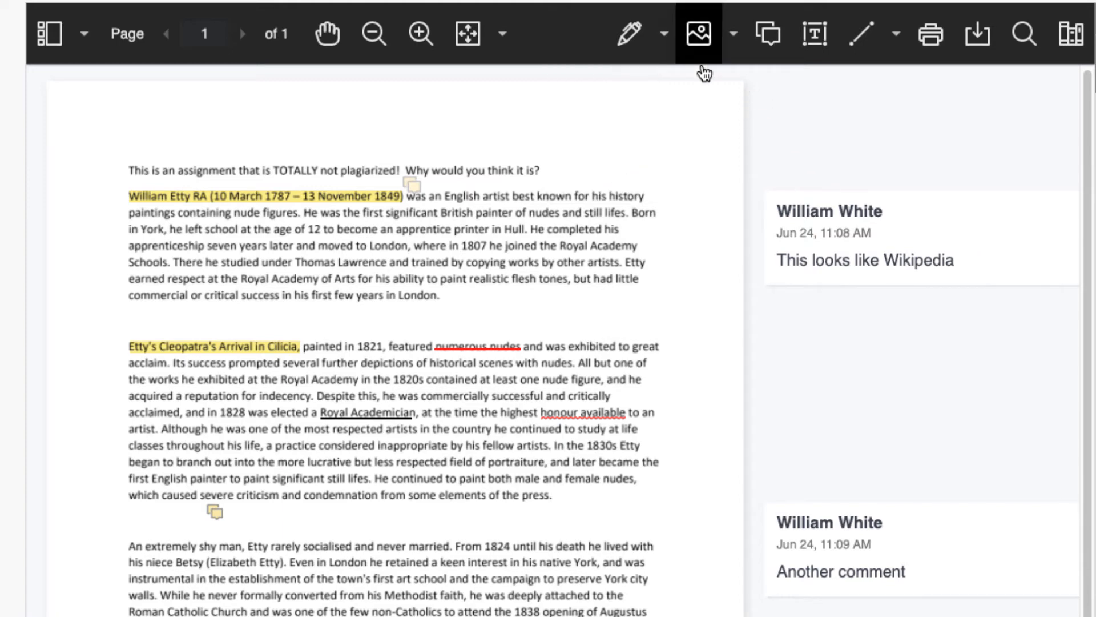
pyautogui.click(630, 41)
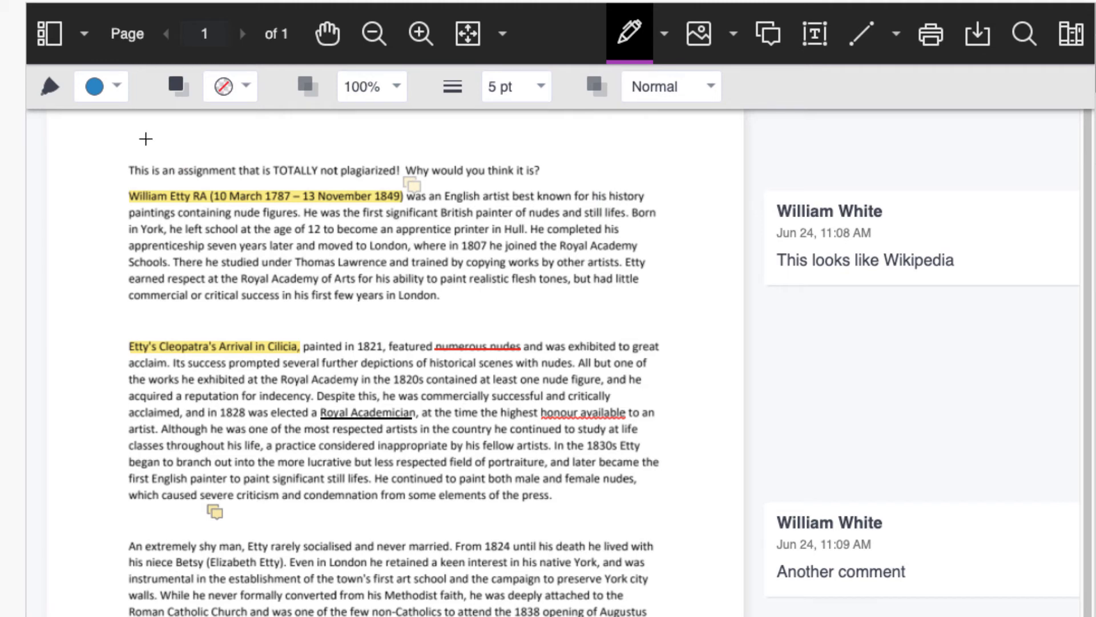
pyautogui.click(118, 88)
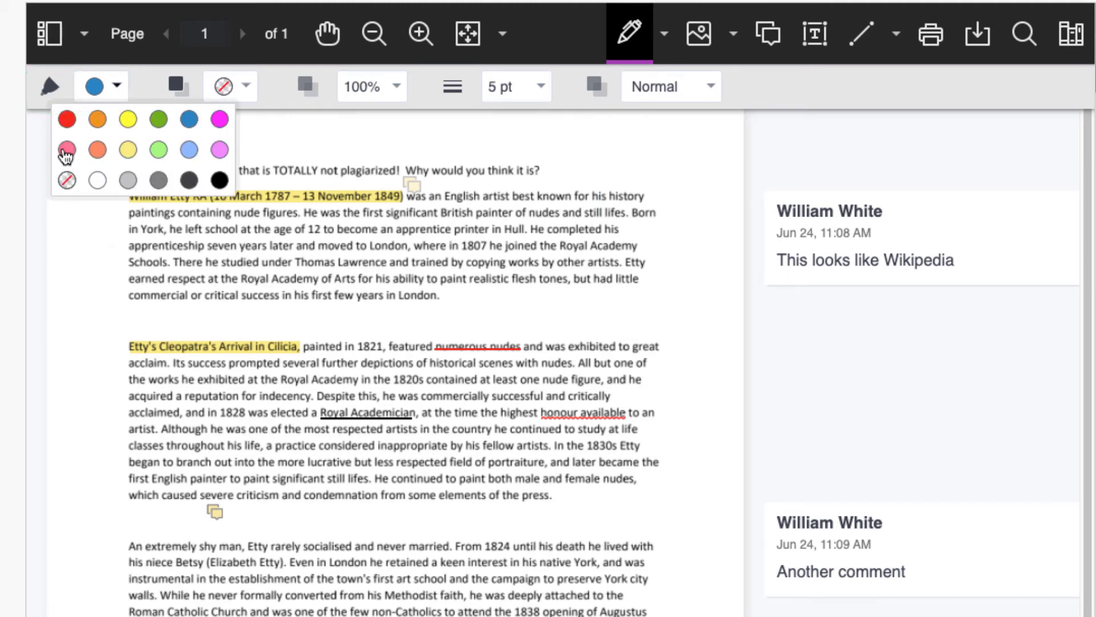
pyautogui.click(319, 164)
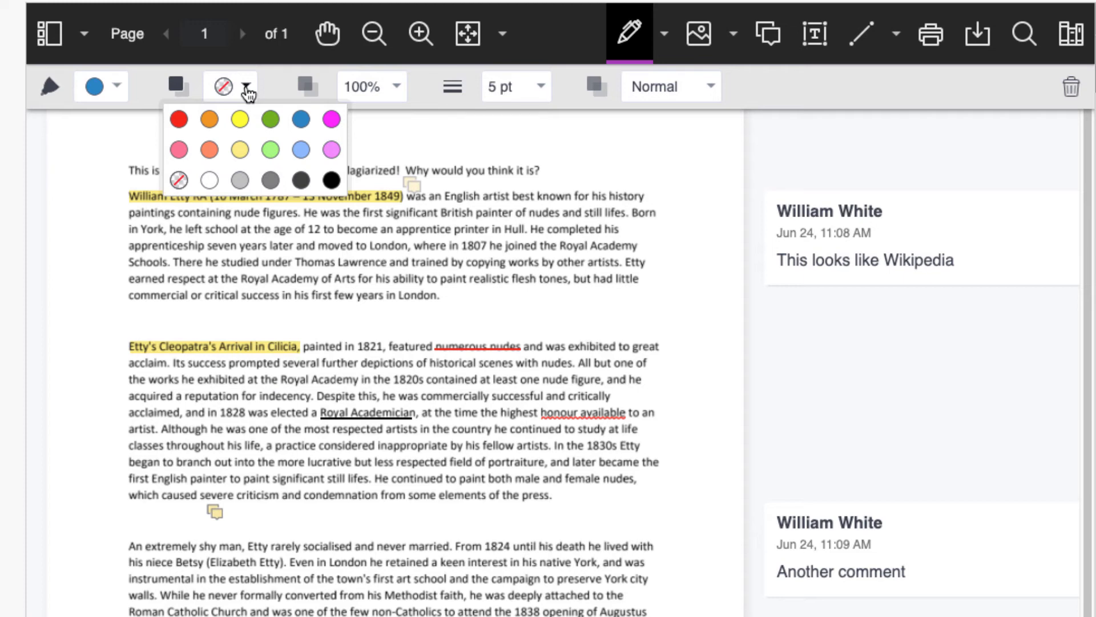
# Step: Lower the drawing's opacity to 10% and return it to 100%
pyautogui.click(246, 87)
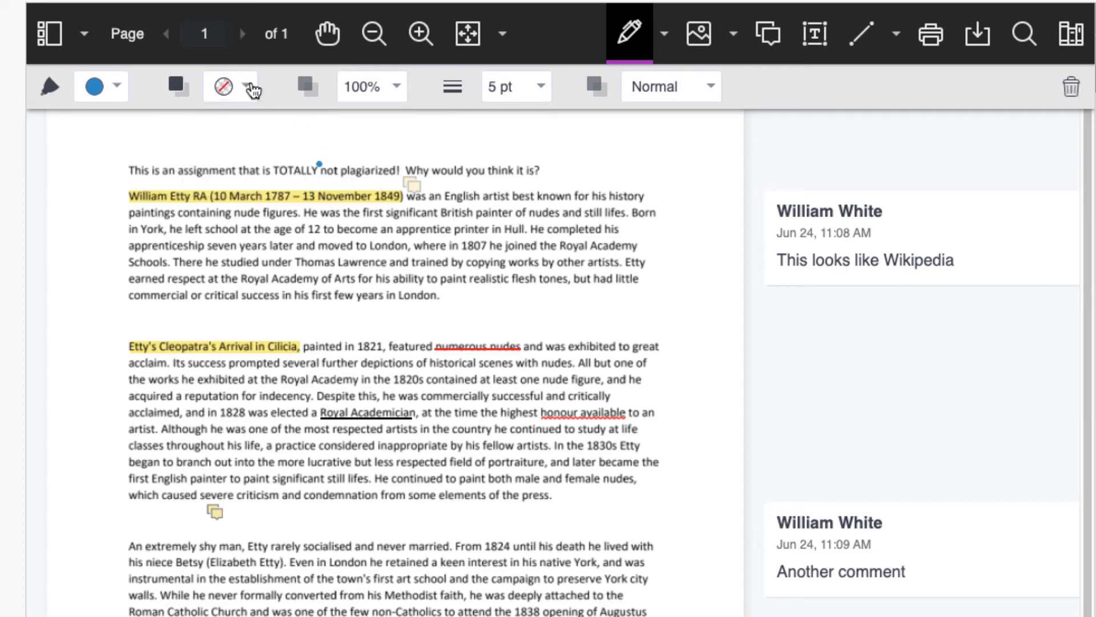
pyautogui.click(398, 94)
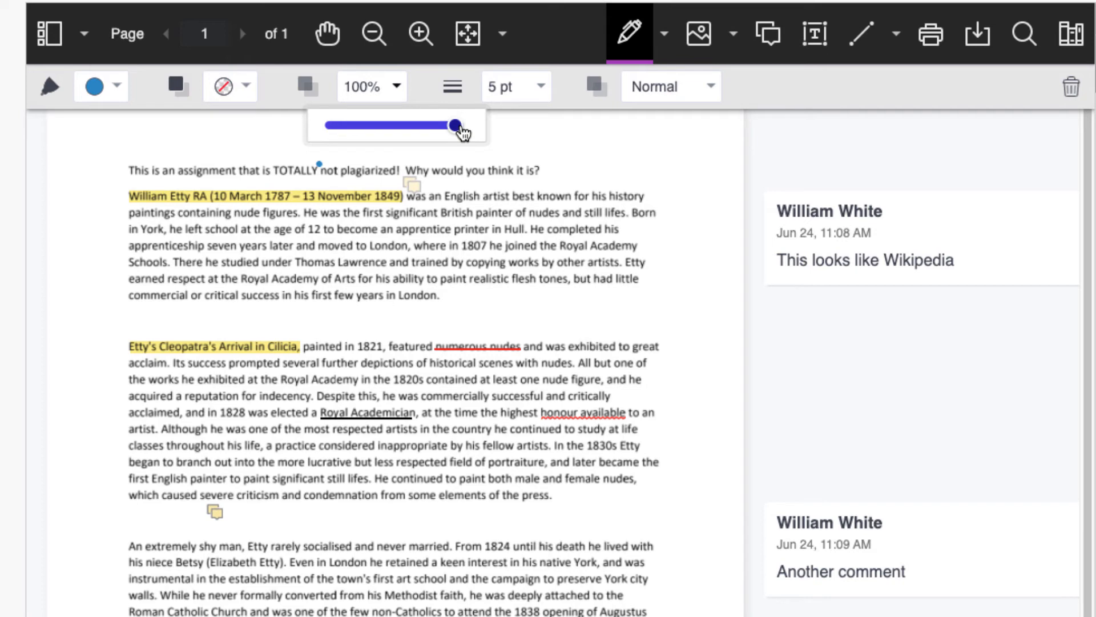
pyautogui.moveTo(458, 128); pyautogui.dragTo(312, 121)
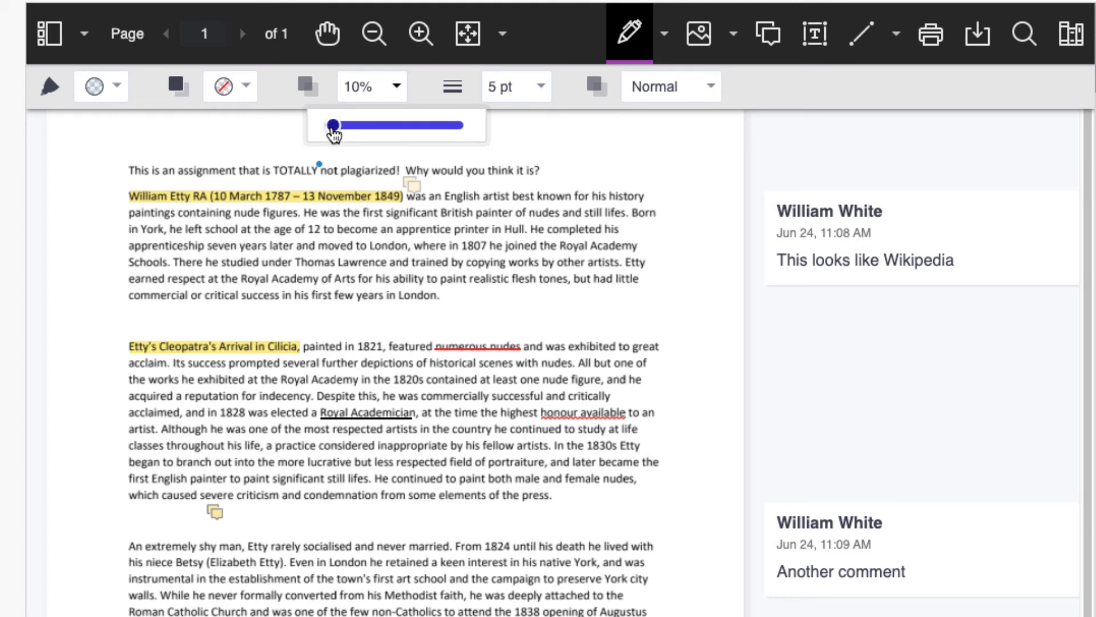
pyautogui.moveTo(334, 135); pyautogui.dragTo(472, 139)
pyautogui.click(399, 86)
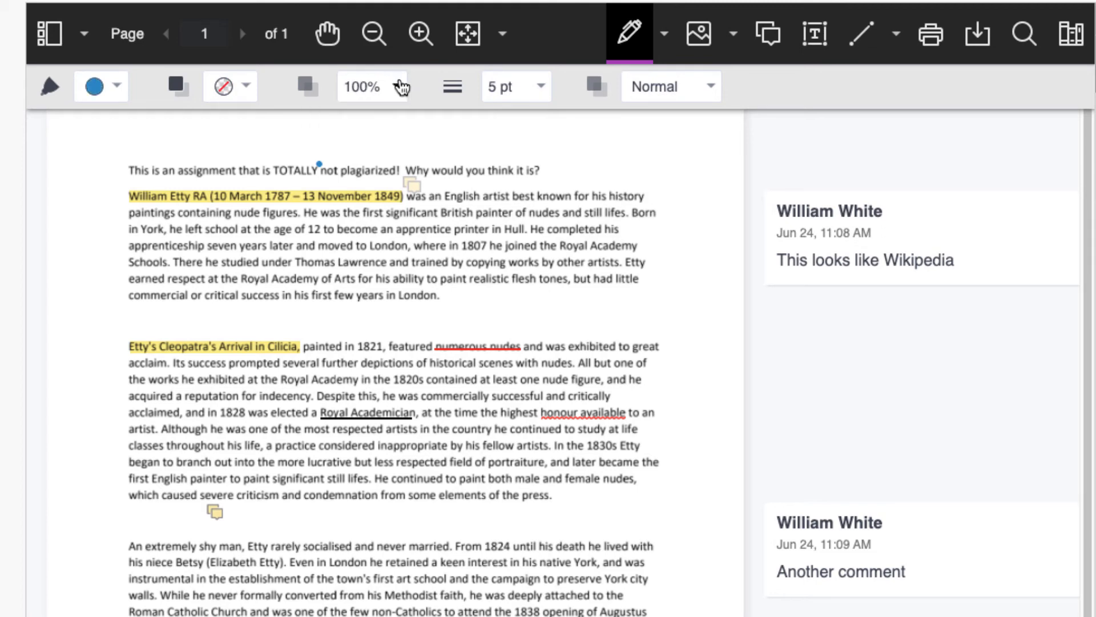
# Step: Draw a blue 5 pt zigzag in Normal blend mode from the end of the opening line across the first paragraph's upper right edge
pyautogui.click(543, 91)
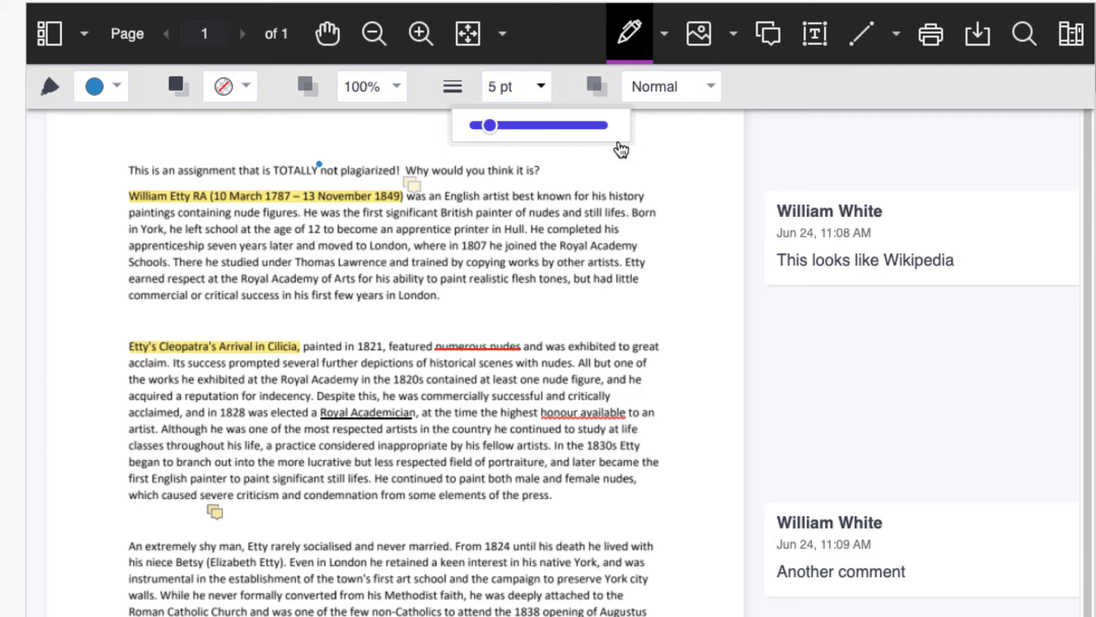
pyautogui.click(549, 88)
pyautogui.click(711, 89)
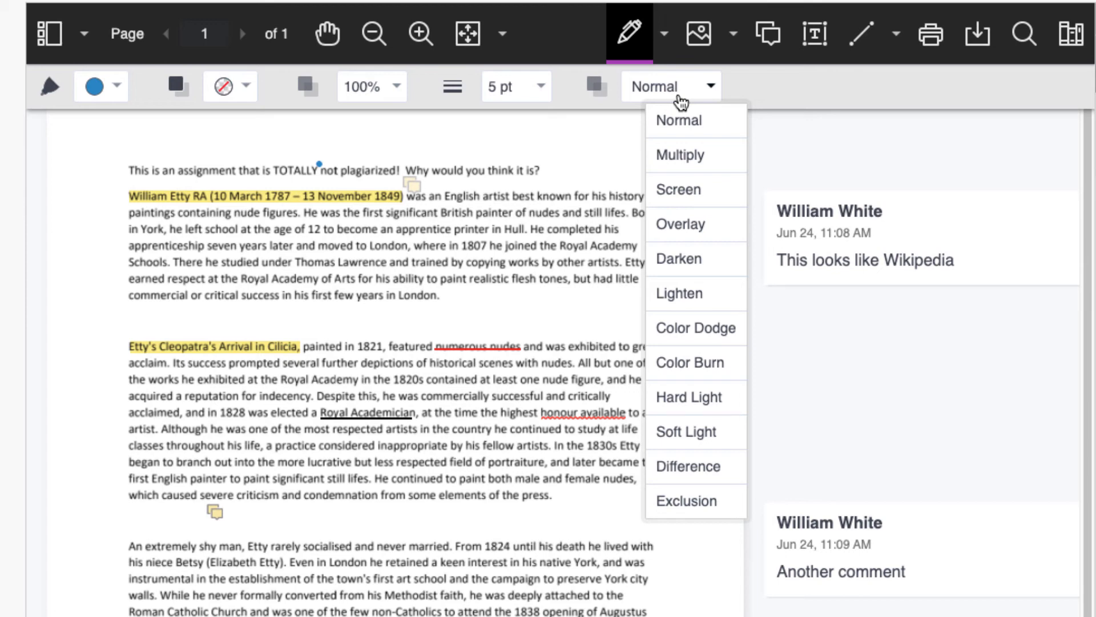
pyautogui.click(713, 88)
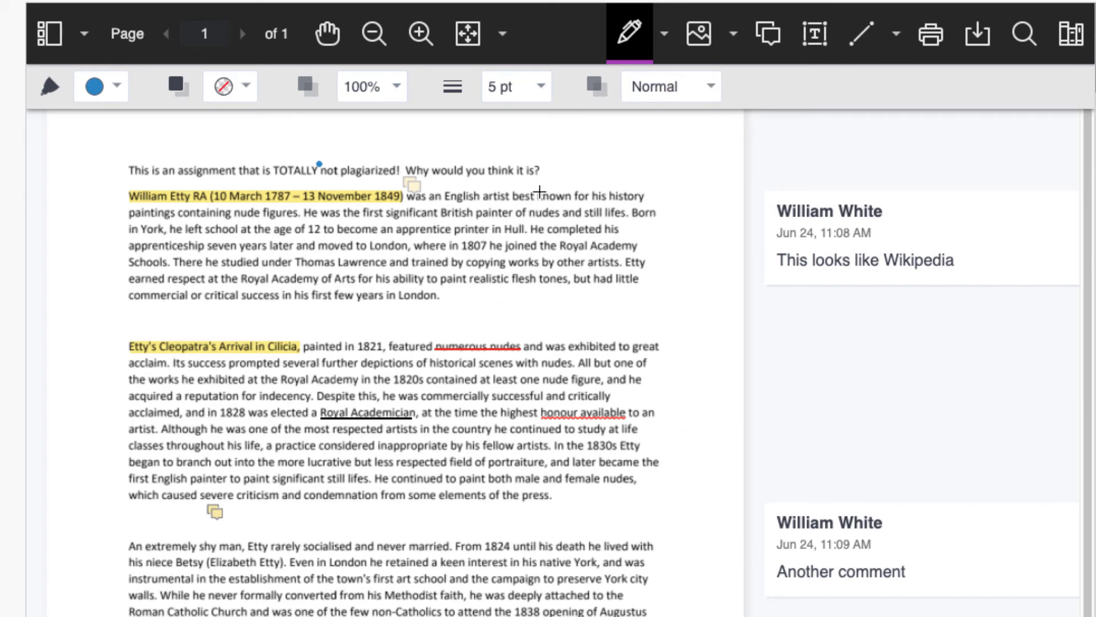
pyautogui.moveTo(539, 192)
pyautogui.mouseDown()
pyautogui.moveTo(547, 169)
pyautogui.moveTo(615, 168)
pyautogui.moveTo(651, 191)
pyautogui.moveTo(674, 169)
pyautogui.moveTo(688, 235)
pyautogui.mouseUp()
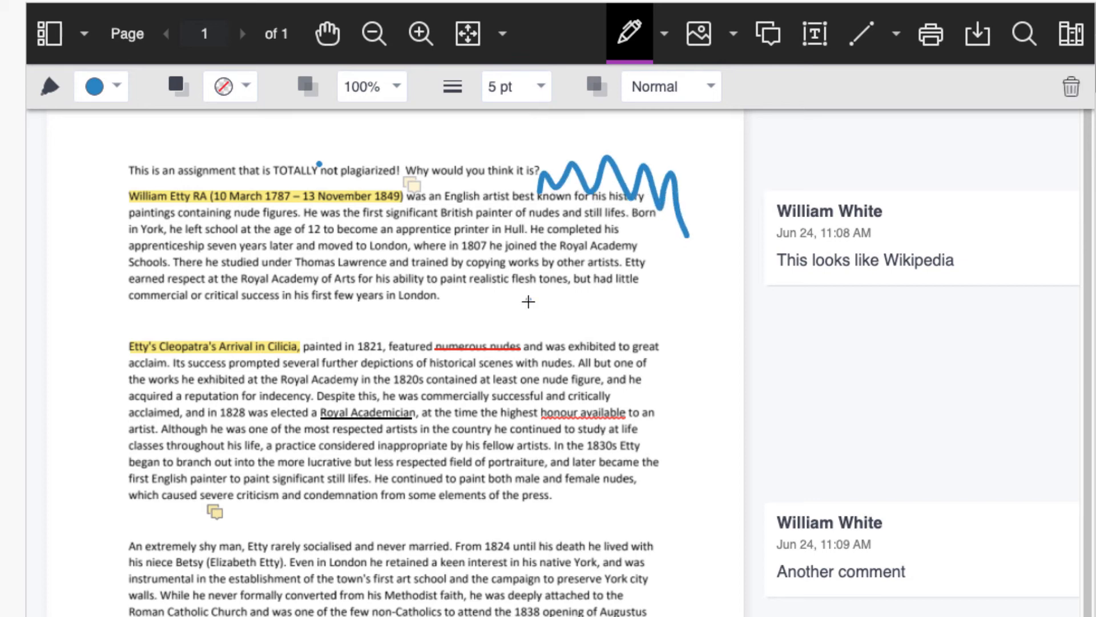
# Step: Draw a second blue scribble over the lower lines of the first paragraph and delete that annotation
pyautogui.moveTo(529, 301)
pyautogui.mouseDown()
pyautogui.moveTo(542, 254)
pyautogui.moveTo(549, 274)
pyautogui.moveTo(571, 231)
pyautogui.moveTo(608, 243)
pyautogui.moveTo(626, 302)
pyautogui.mouseUp()
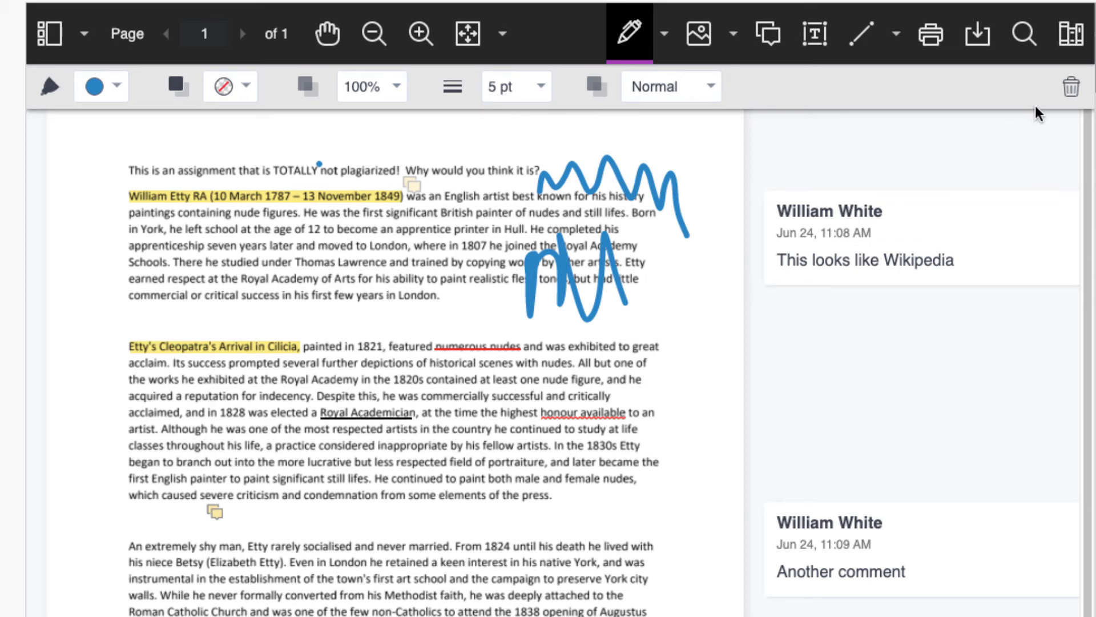
pyautogui.click(1070, 91)
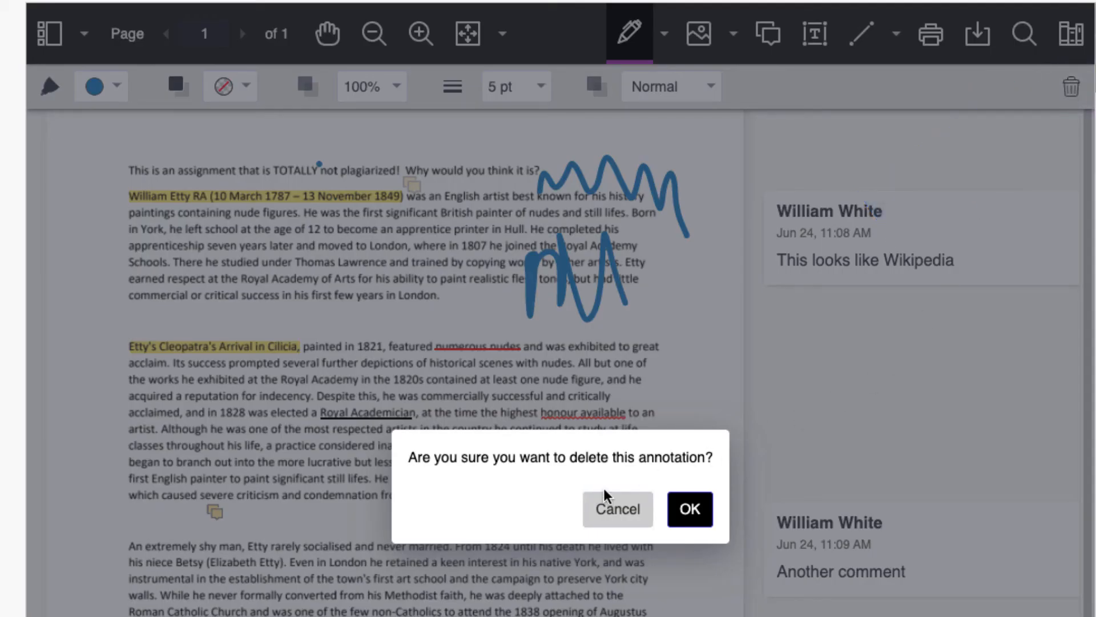
pyautogui.click(690, 521)
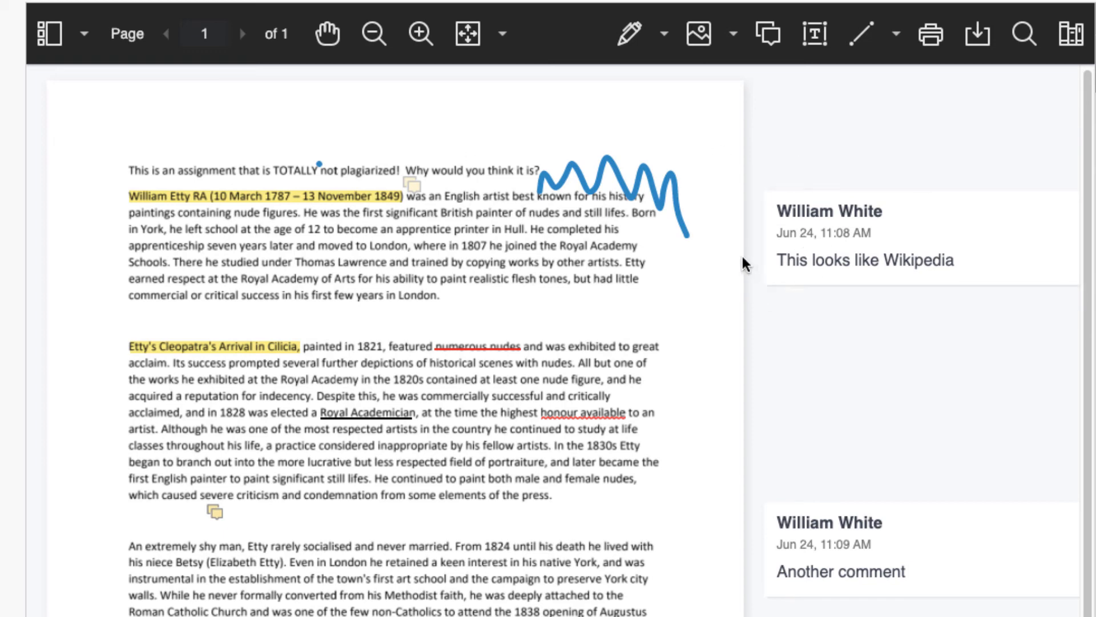
# Step: Paint a yellow 30 pt highlight in Multiply mode over the middle of the first paragraph with the Brush tool
pyautogui.click(663, 39)
pyautogui.click(565, 144)
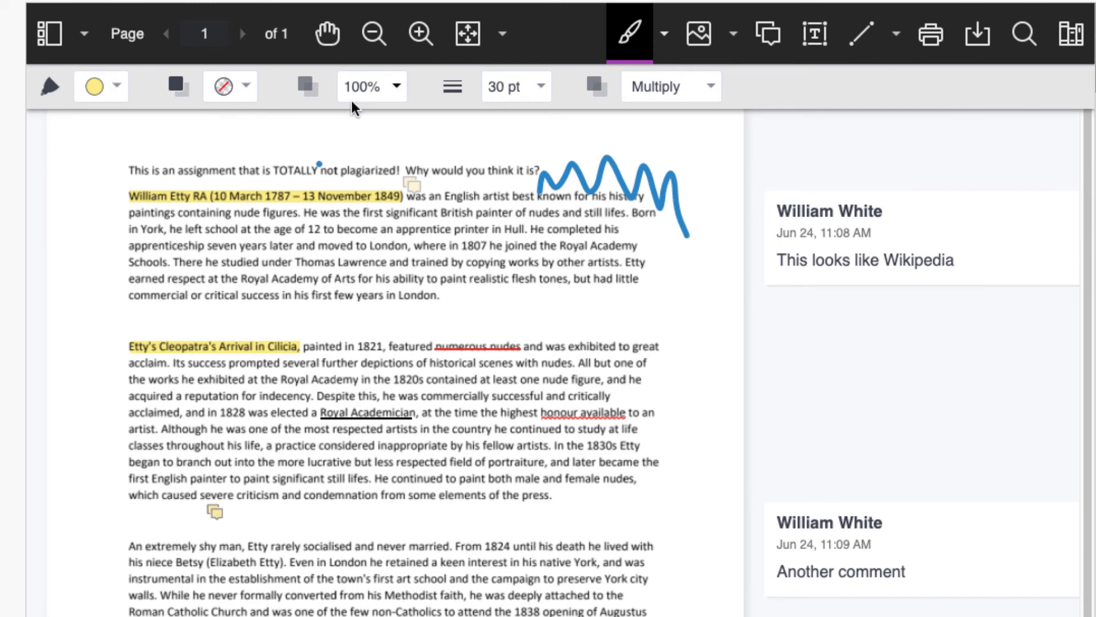
pyautogui.moveTo(274, 244)
pyautogui.mouseDown()
pyautogui.moveTo(257, 241)
pyautogui.moveTo(451, 246)
pyautogui.moveTo(324, 253)
pyautogui.moveTo(389, 202)
pyautogui.moveTo(482, 260)
pyautogui.mouseUp()
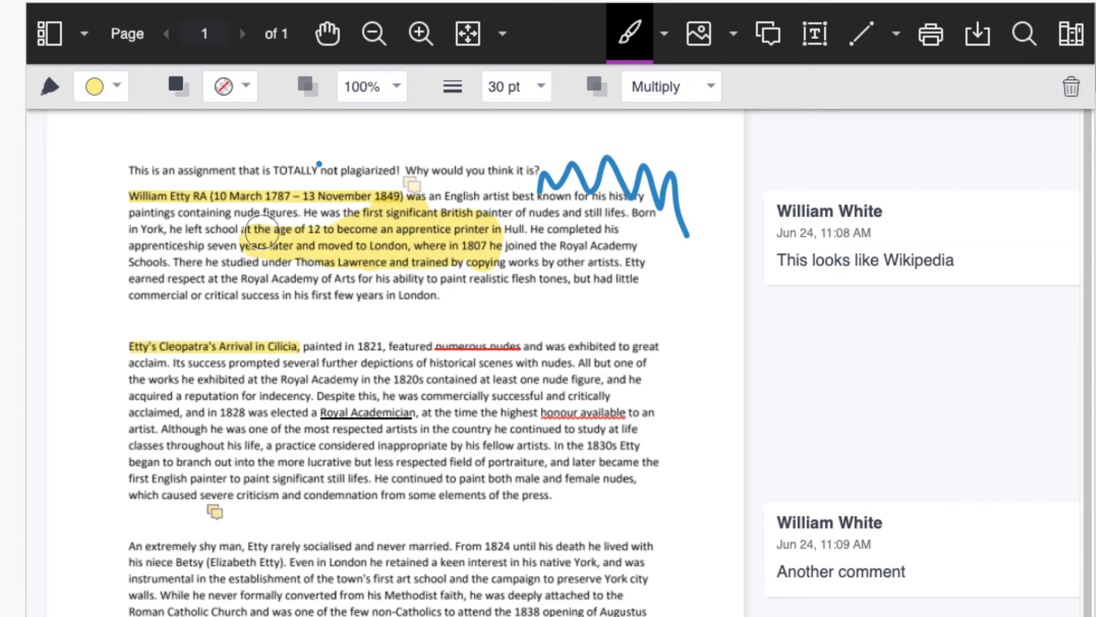
pyautogui.click(542, 86)
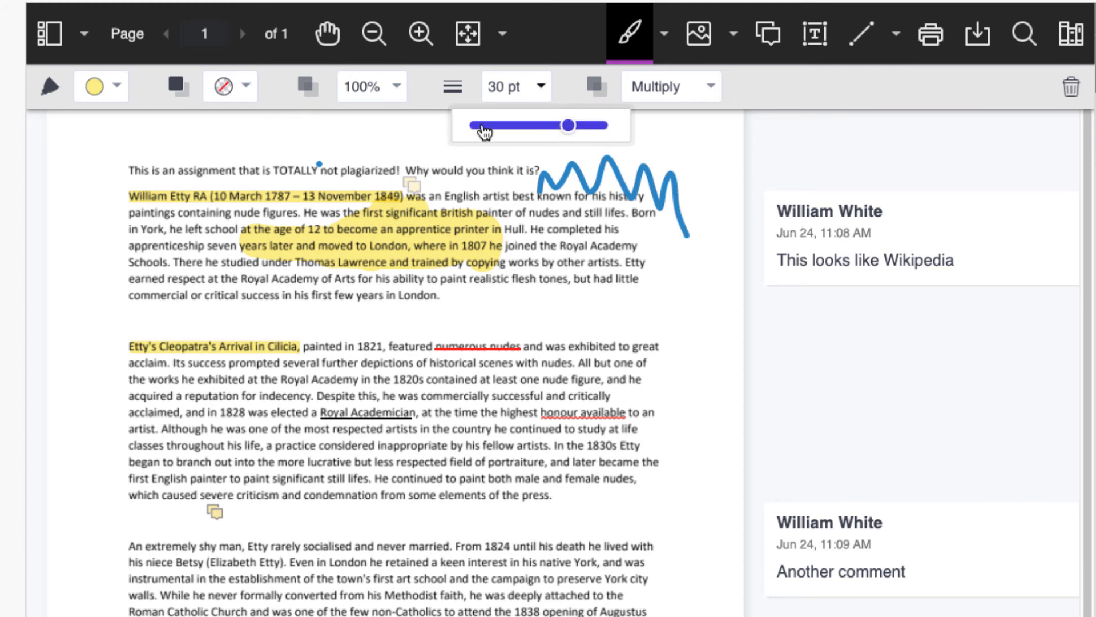
pyautogui.click(824, 101)
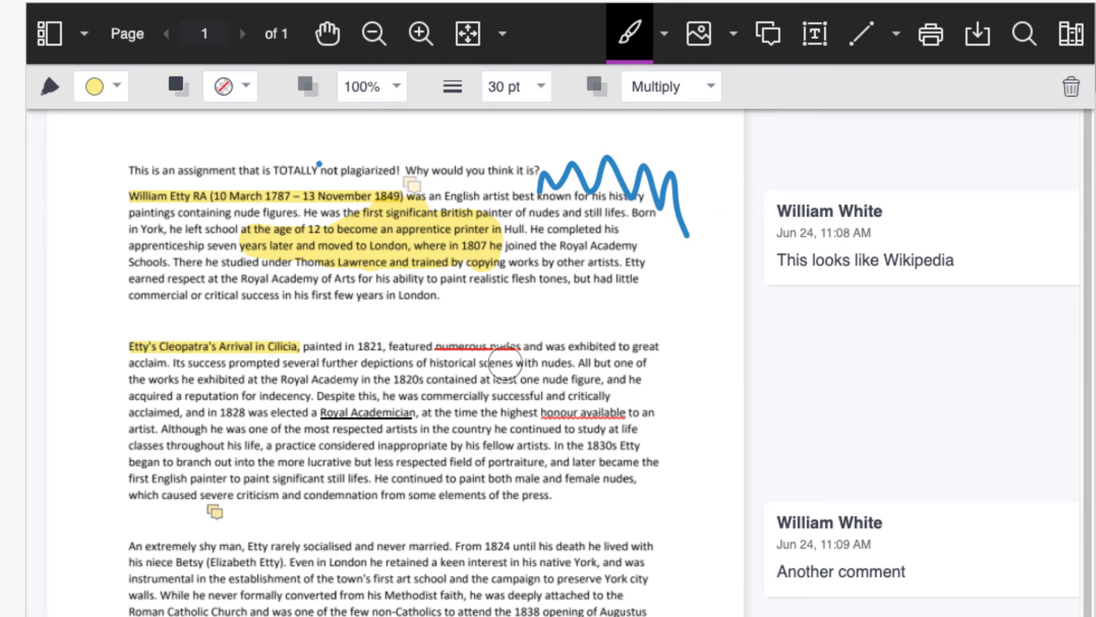
# Step: Erase the start of the blue zigzag and the right part of the yellow brush highlight with a 13 pt Eraser
pyautogui.click(661, 40)
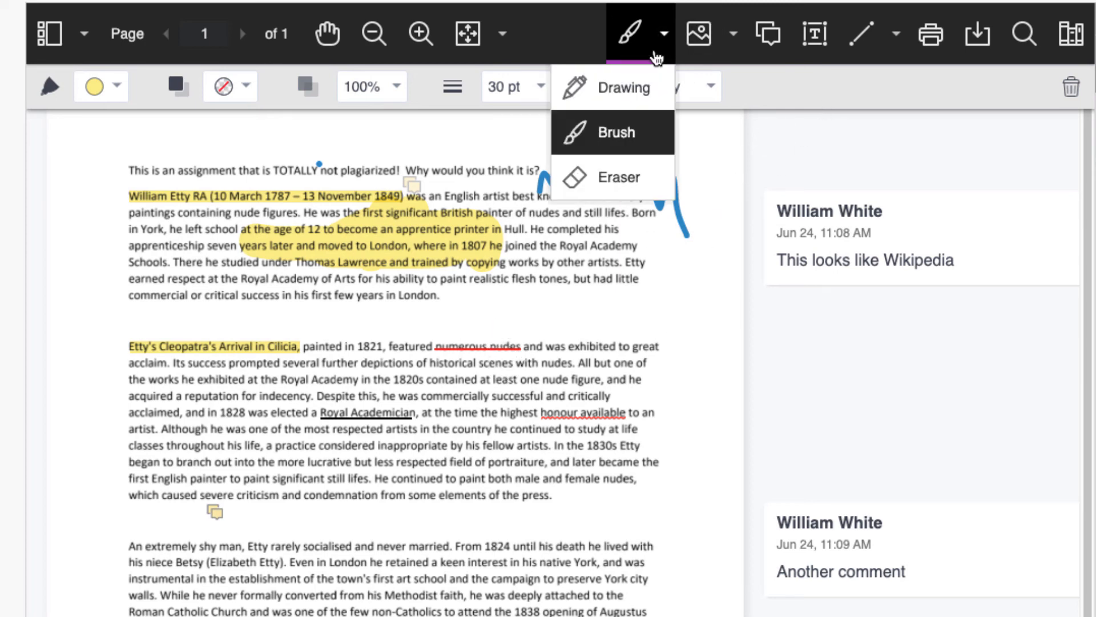
pyautogui.click(600, 191)
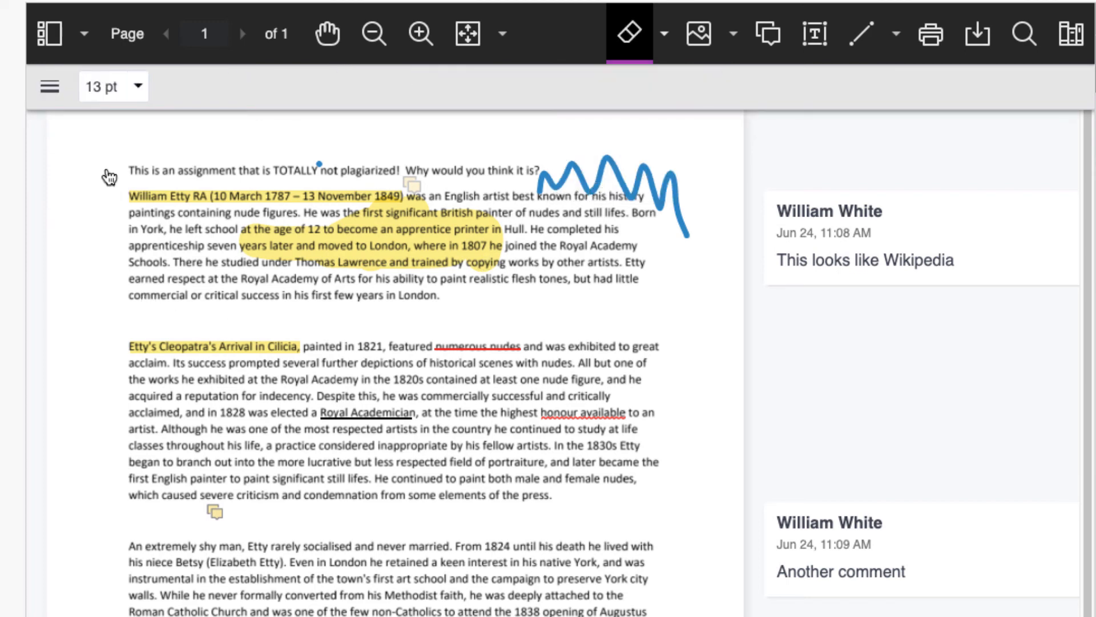
pyautogui.click(138, 87)
pyautogui.click(139, 86)
pyautogui.moveTo(564, 151)
pyautogui.mouseDown()
pyautogui.moveTo(568, 183)
pyautogui.moveTo(440, 239)
pyautogui.moveTo(432, 309)
pyautogui.moveTo(440, 237)
pyautogui.moveTo(442, 309)
pyautogui.mouseUp()
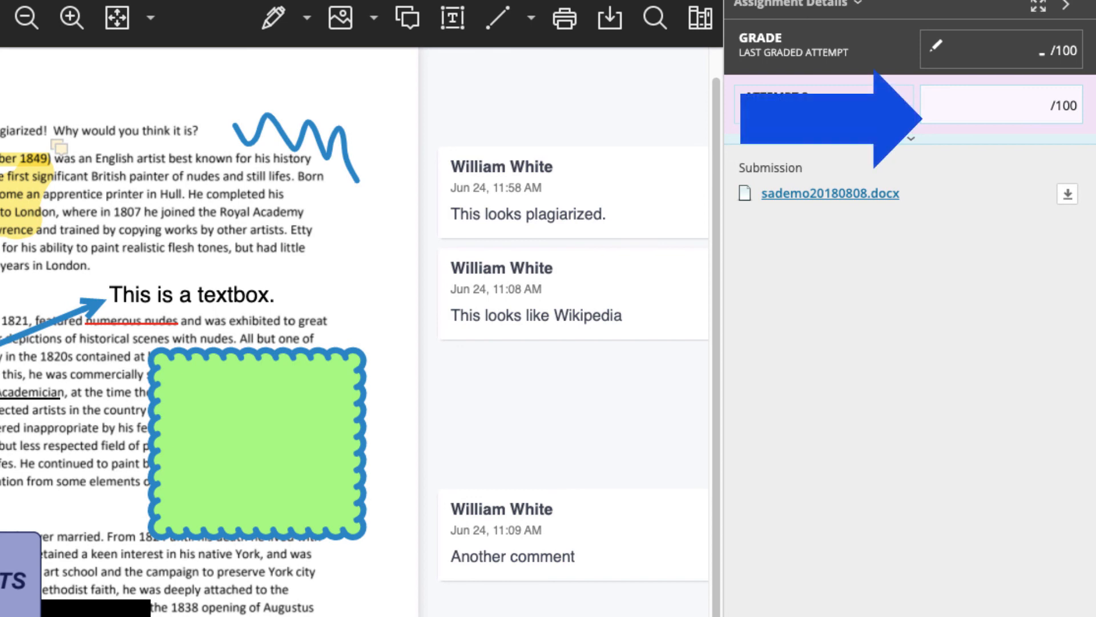
# Step: Enter a grade of 75 out of 100 for the student's attempt
pyautogui.click(1020, 99)
pyautogui.write('75')
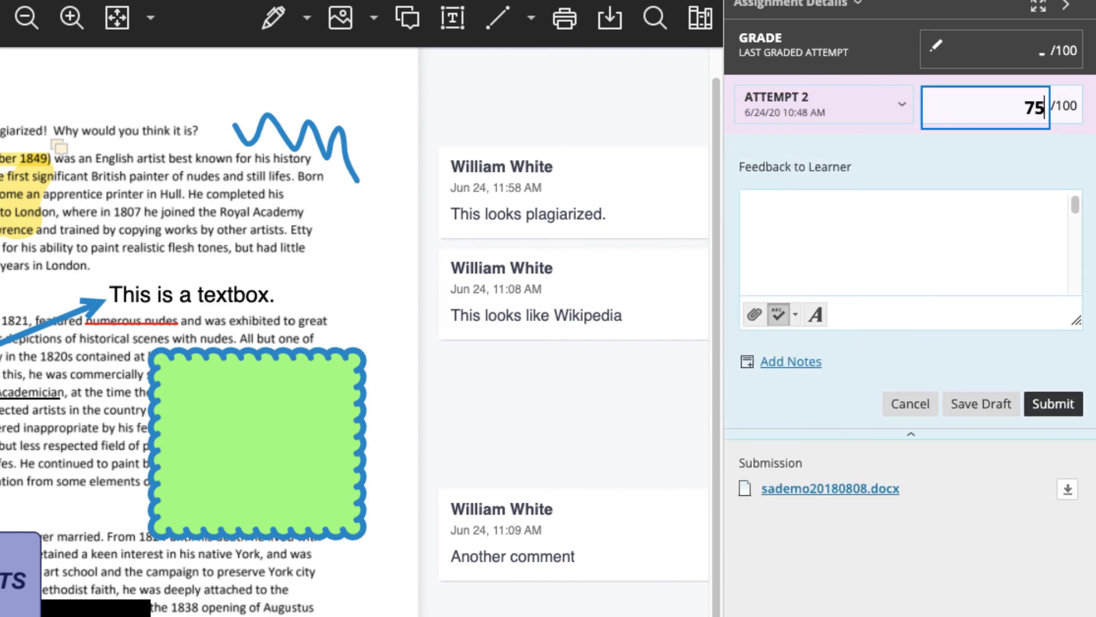
pyautogui.click(940, 581)
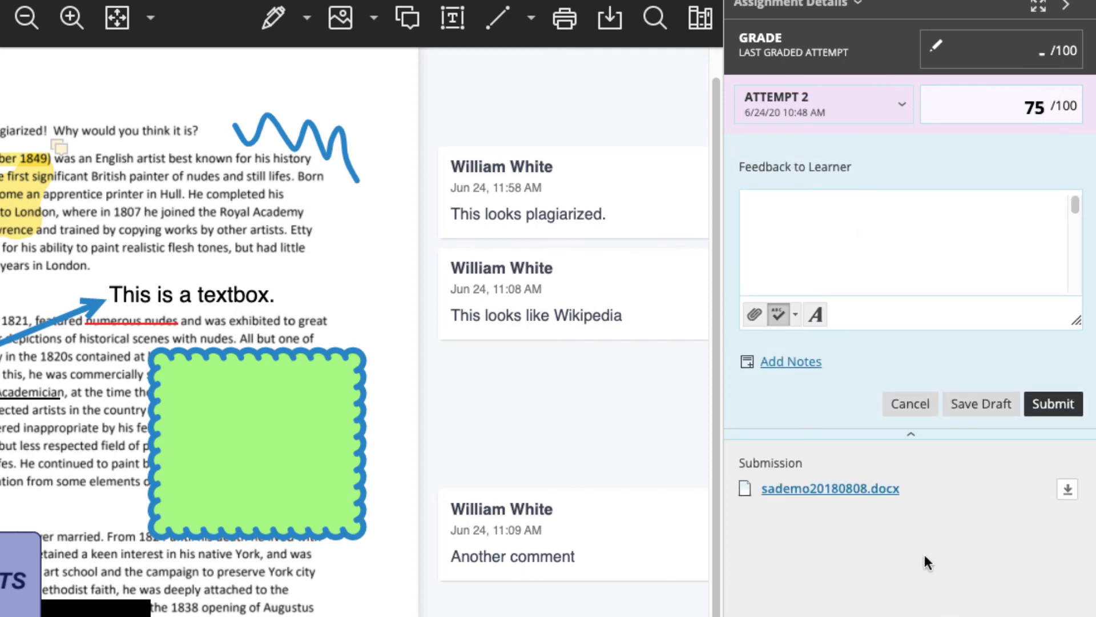